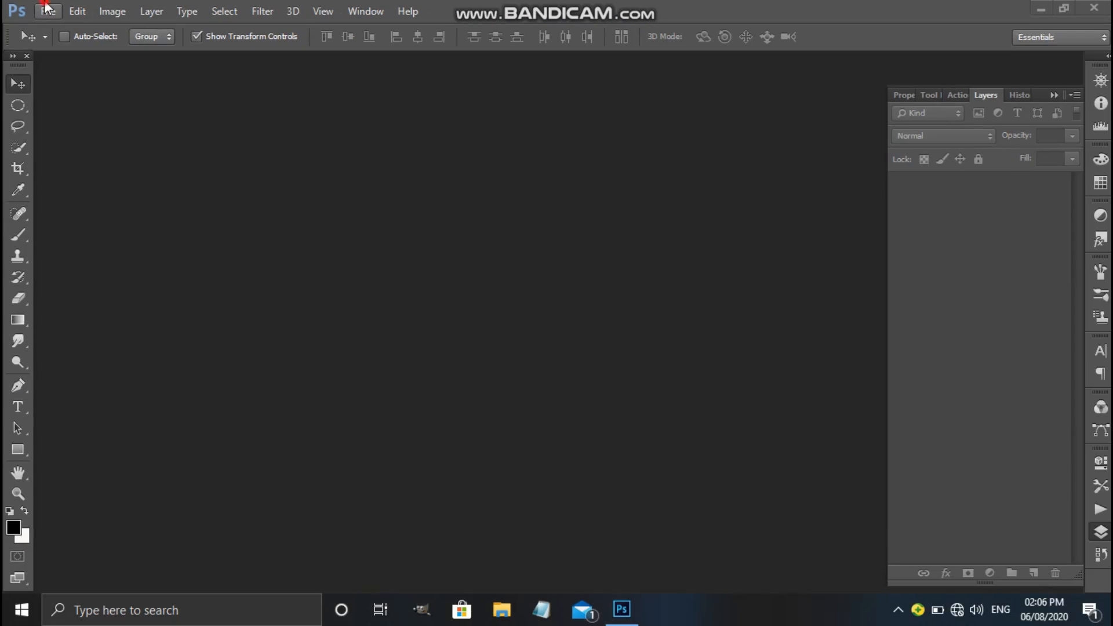
Step: Start a Contact Sheet II automation and choose the Thala folder as the source of its images
{"action": "left_click", "coordinate": [46, 9]}
{"action": "mouse_move", "coordinate": [231, 322]}
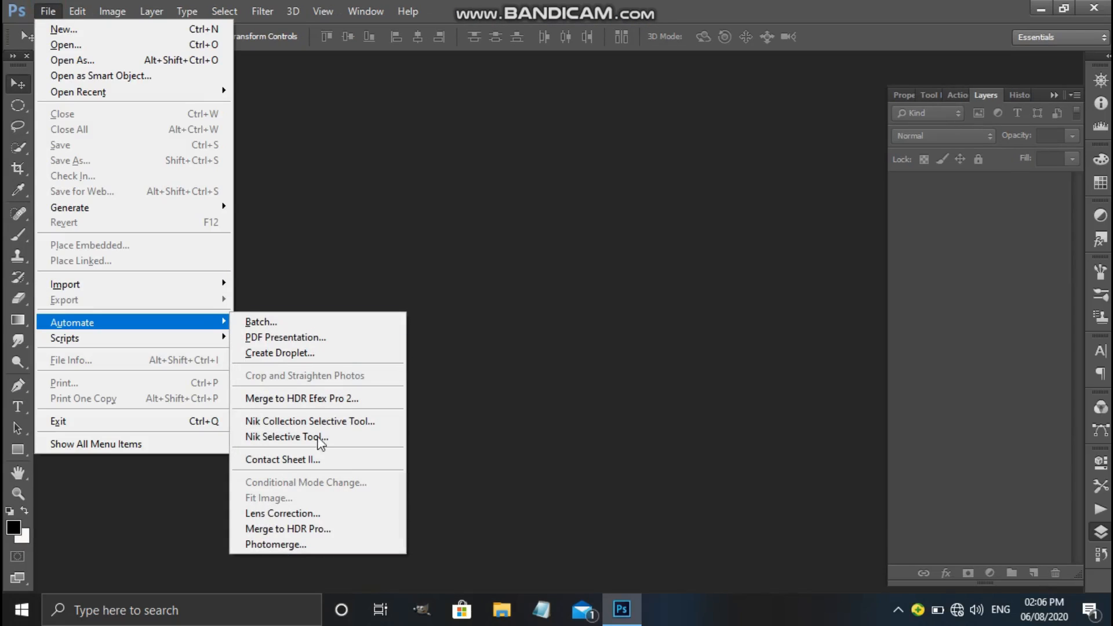
{"action": "left_click", "coordinate": [320, 459]}
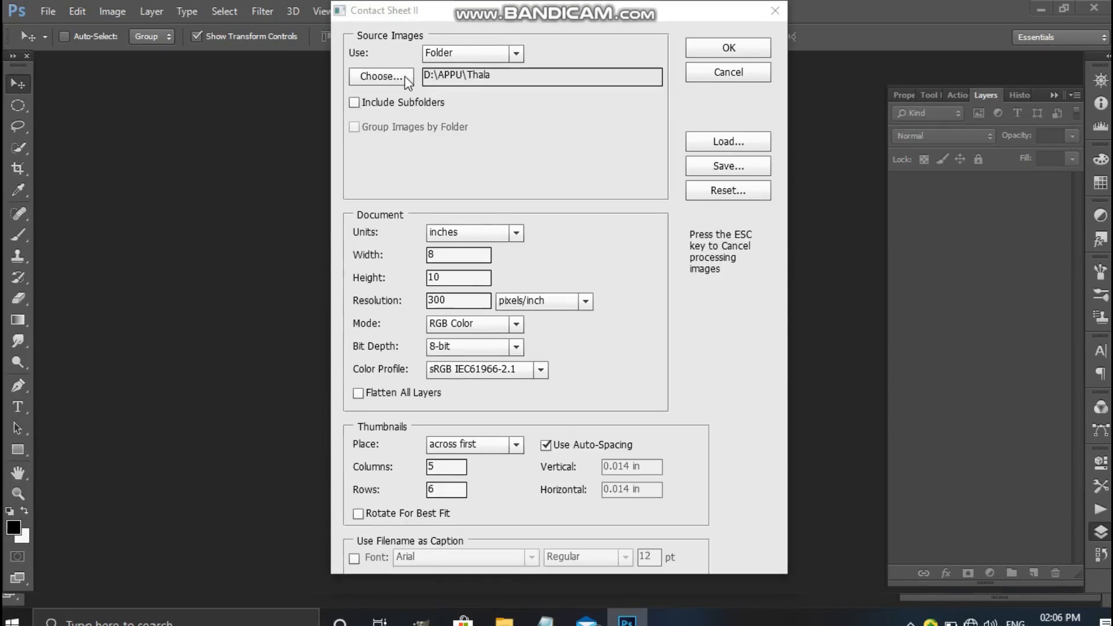
{"action": "left_click", "coordinate": [403, 76]}
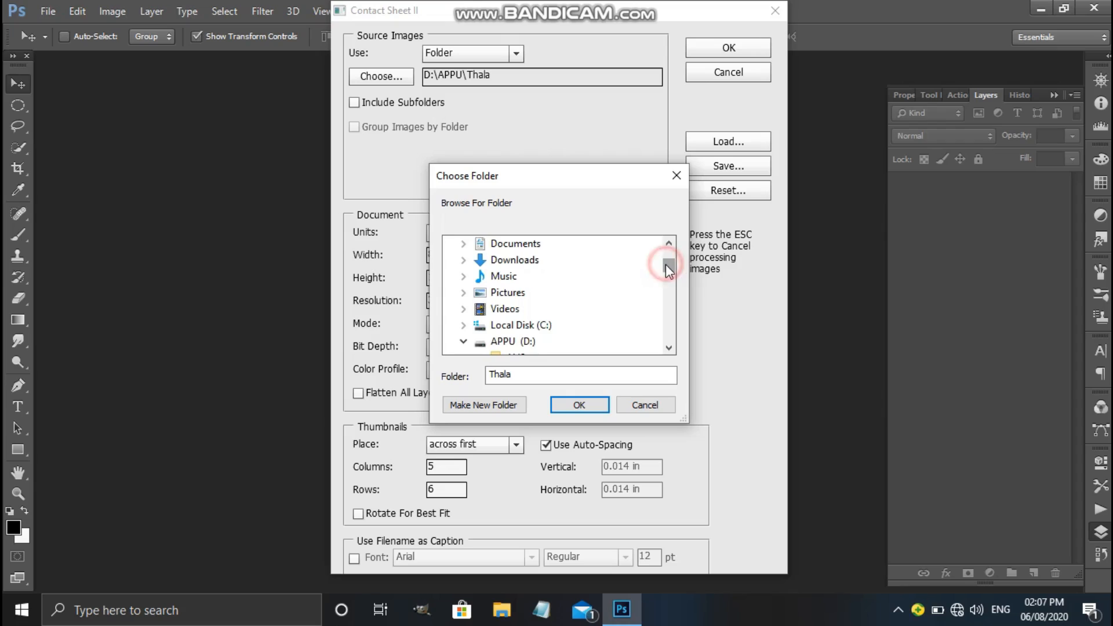
{"action": "left_click_drag", "start_coordinate": [667, 266], "coordinate": [671, 322]}
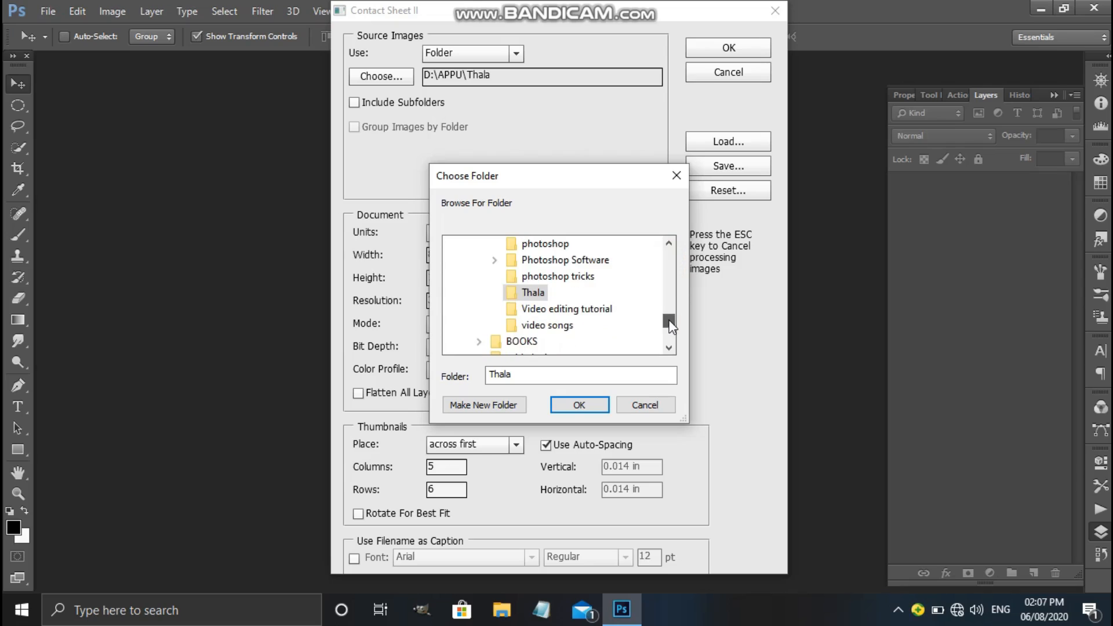
{"action": "left_click", "coordinate": [527, 293]}
{"action": "left_click", "coordinate": [578, 406]}
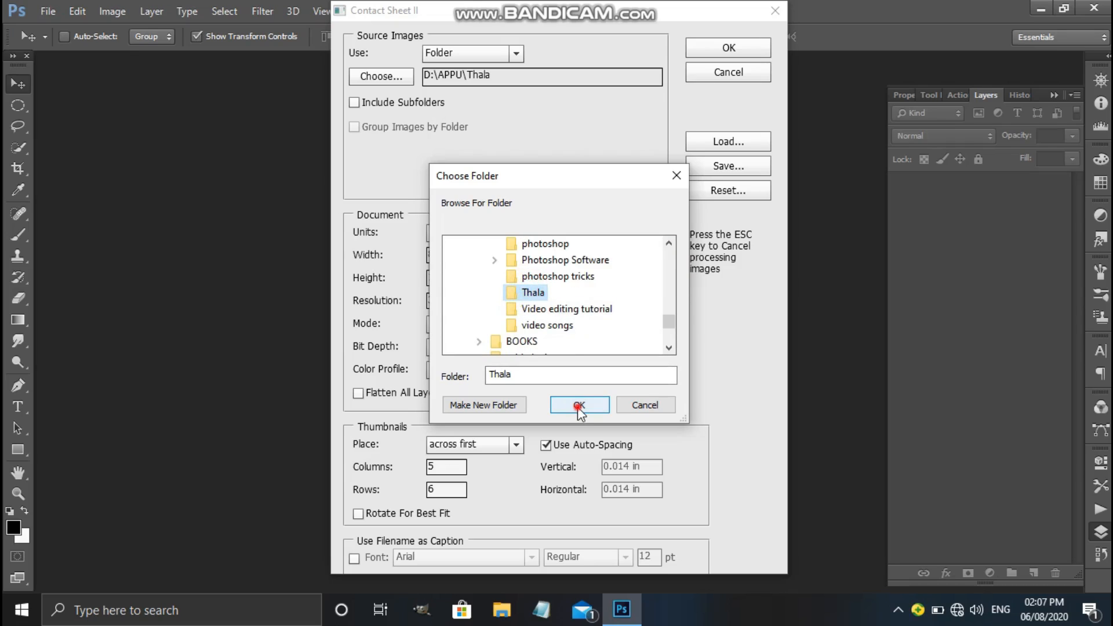
Step: Generate the contact sheet with subfolders excluded, layers left unflattened and thumbnails not rotated for best fit
{"action": "left_click", "coordinate": [361, 103]}
{"action": "left_click", "coordinate": [362, 104]}
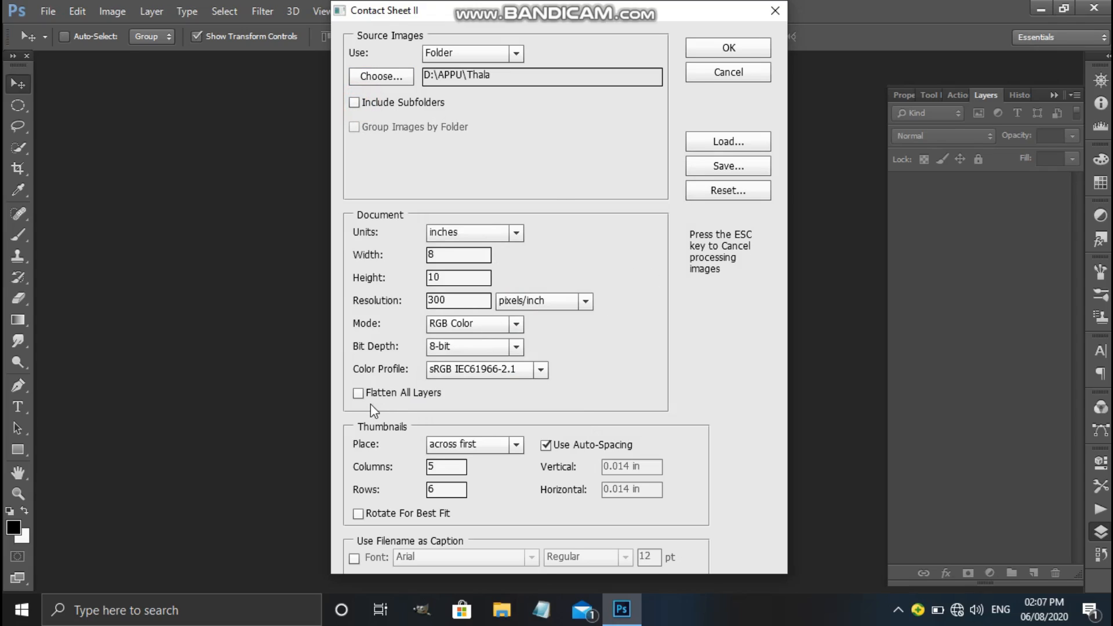
{"action": "left_click", "coordinate": [359, 393]}
{"action": "left_click", "coordinate": [376, 519]}
{"action": "left_click", "coordinate": [376, 518]}
{"action": "left_click", "coordinate": [725, 46]}
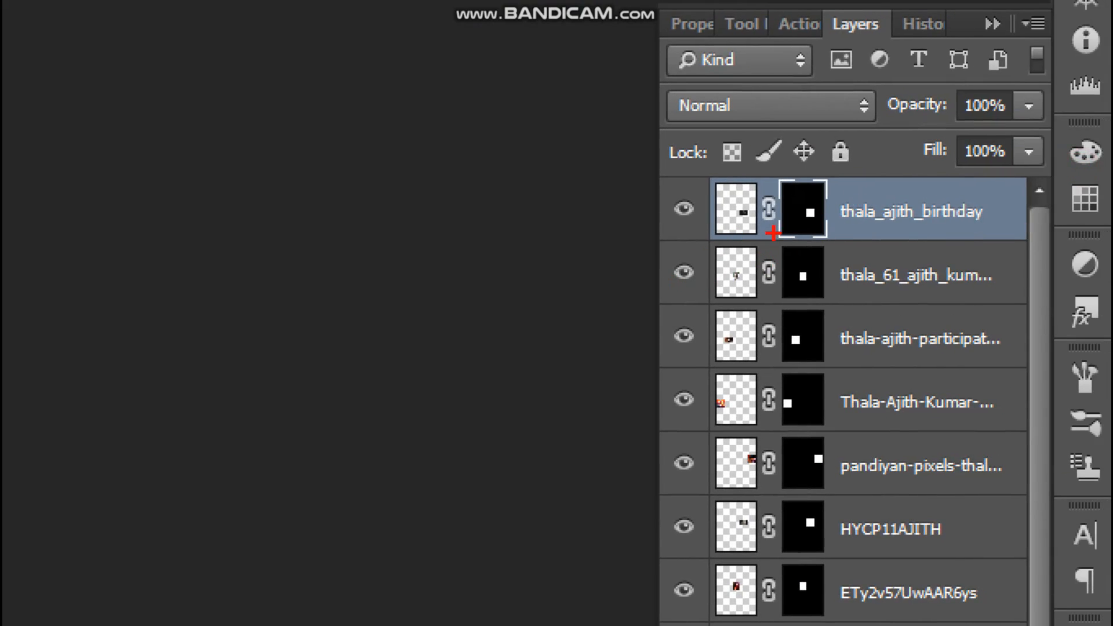
Step: Unlink the masks from their images on the layers from thala_ajith_birthday down to the one starting with actor-aari-talks
{"action": "mouse_move", "coordinate": [773, 233]}
{"action": "left_mouse_down"}
{"action": "mouse_move", "coordinate": [741, 234]}
{"action": "mouse_move", "coordinate": [720, 211]}
{"action": "mouse_move", "coordinate": [745, 168]}
{"action": "left_mouse_up"}
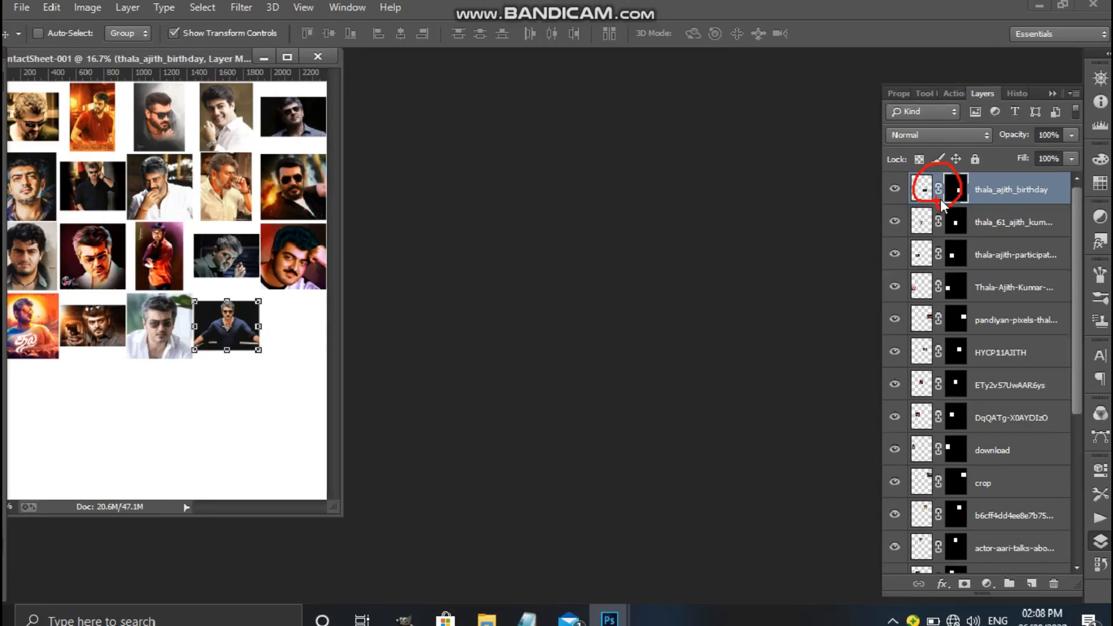
{"action": "left_click", "coordinate": [944, 189]}
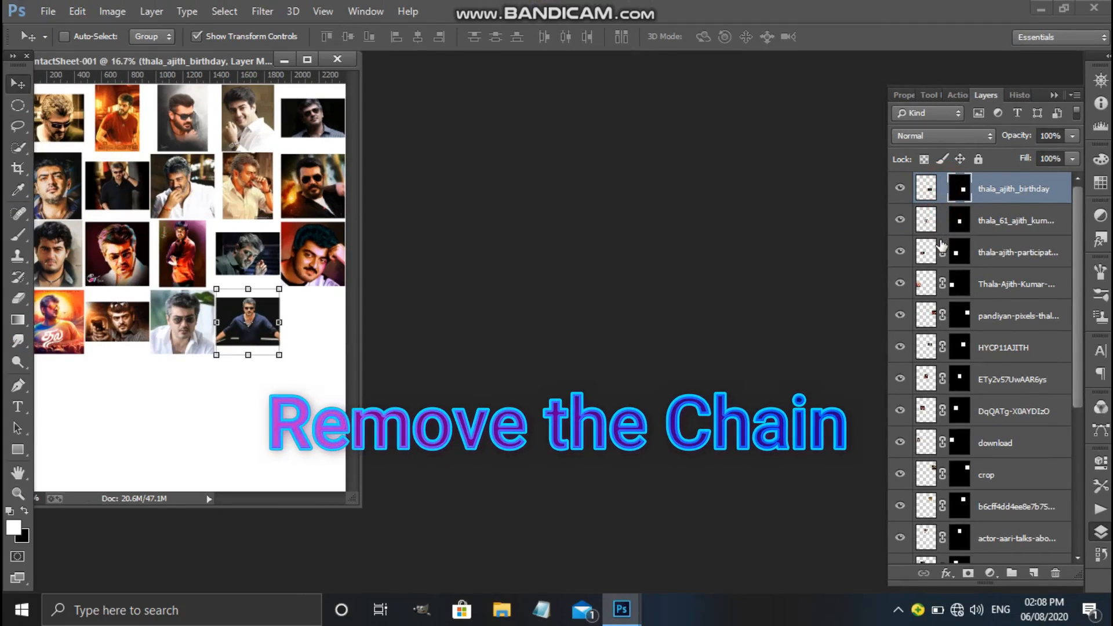
{"action": "left_click", "coordinate": [943, 221]}
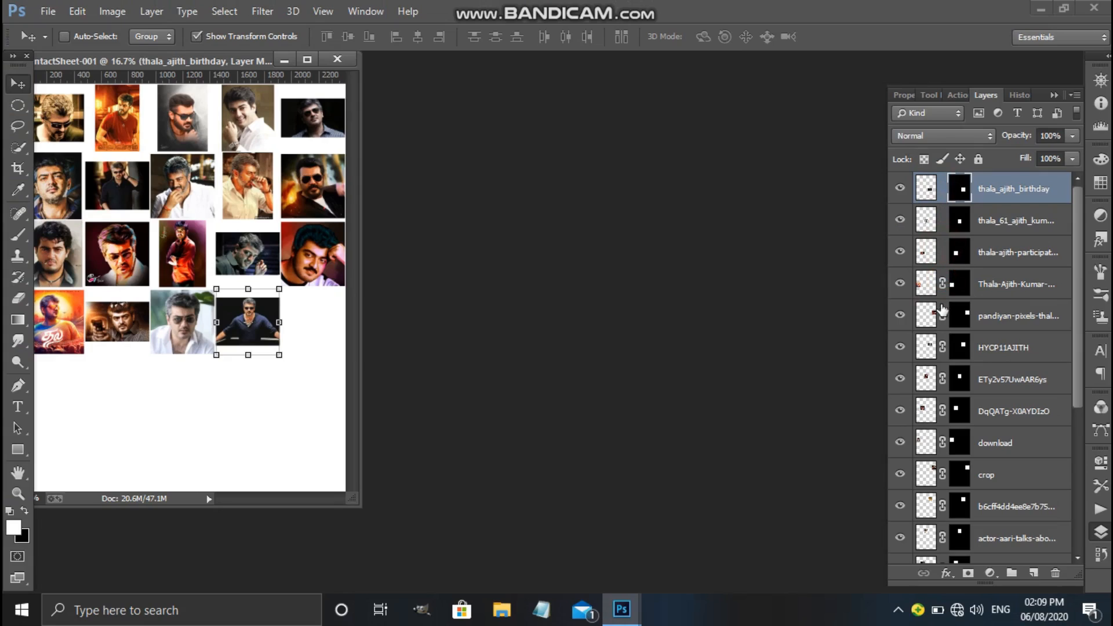
{"action": "left_click", "coordinate": [941, 342]}
{"action": "left_click", "coordinate": [943, 379]}
{"action": "left_click", "coordinate": [943, 411]}
{"action": "left_click", "coordinate": [943, 443]}
{"action": "left_click", "coordinate": [943, 474]}
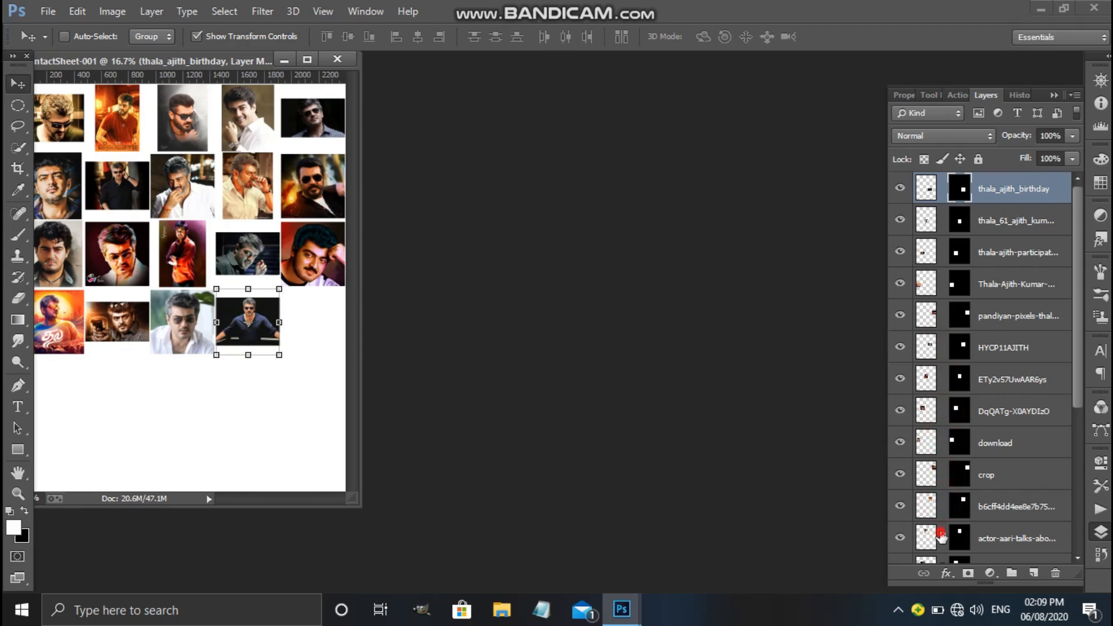
{"action": "left_click", "coordinate": [942, 537]}
Step: Unlink the masks from their images on the remaining photo layers, from 69444068 down to the one just above Background
{"action": "left_click_drag", "start_coordinate": [1078, 255], "coordinate": [1085, 392]}
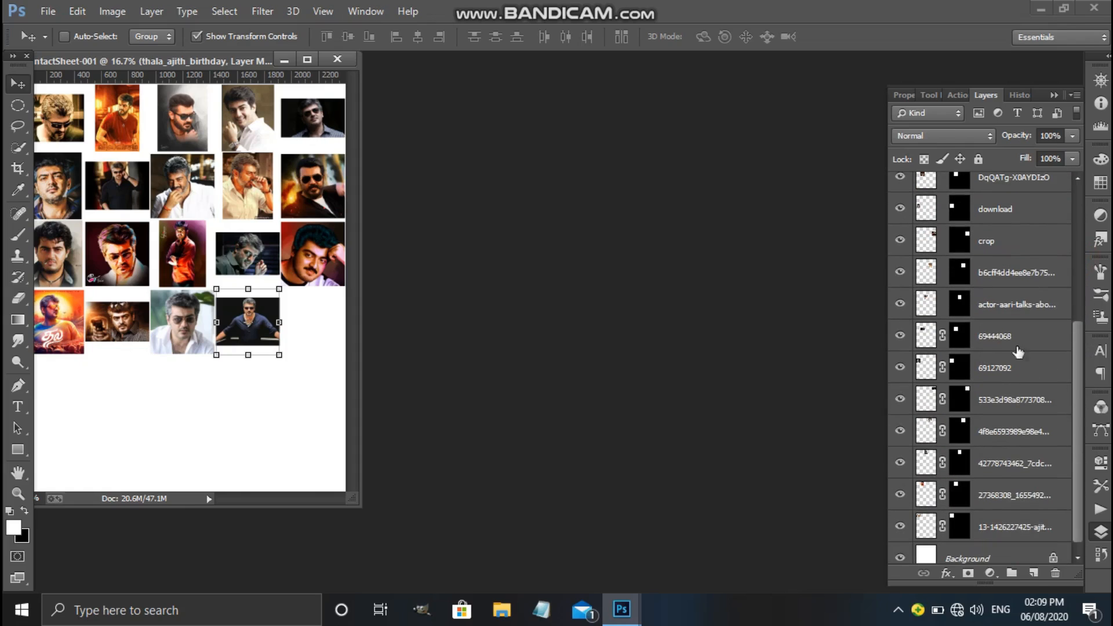
{"action": "left_click", "coordinate": [944, 334]}
{"action": "left_click", "coordinate": [943, 368]}
{"action": "left_click", "coordinate": [944, 394]}
{"action": "left_click", "coordinate": [943, 463]}
{"action": "left_click", "coordinate": [943, 495]}
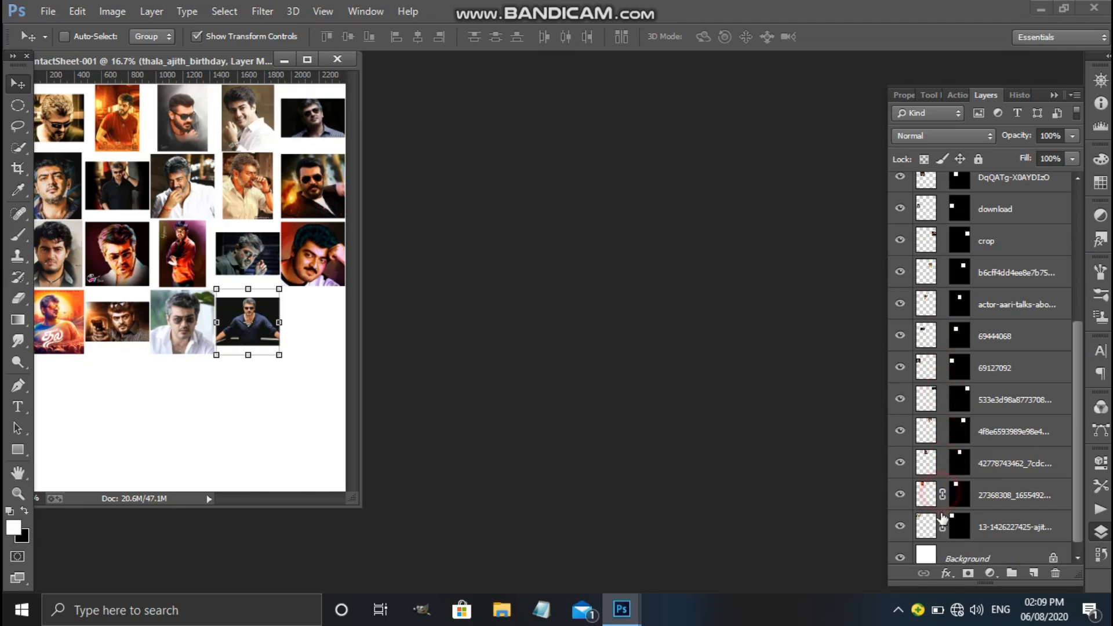
{"action": "left_click", "coordinate": [943, 526]}
{"action": "left_click_drag", "start_coordinate": [1080, 335], "coordinate": [1077, 212]}
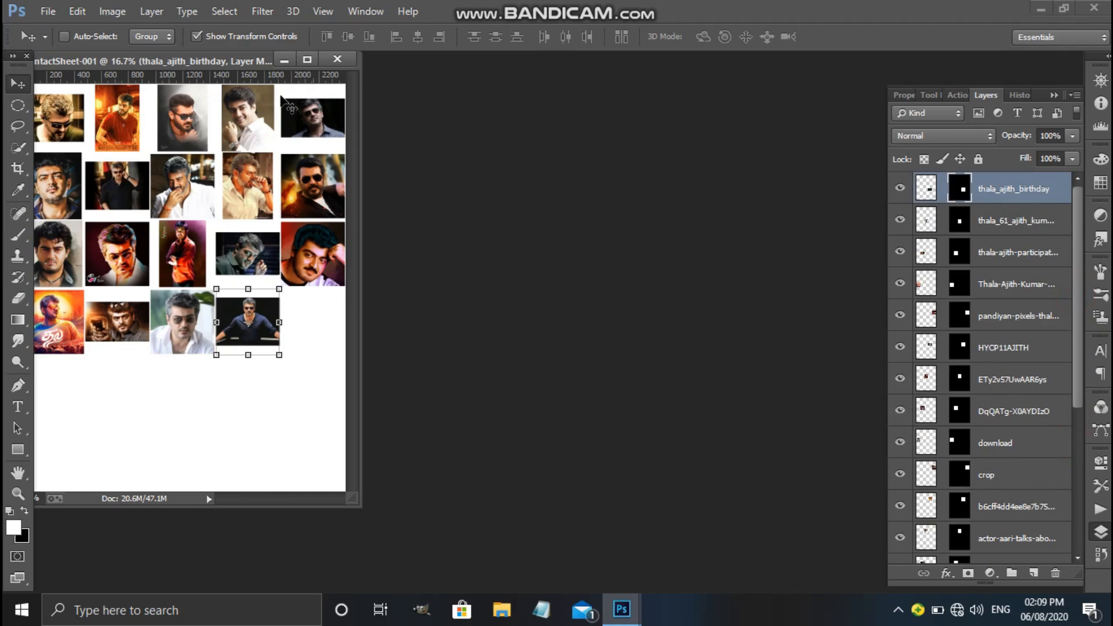
Step: Enlarge the first photo in the top row to about 112% in width and height within its mask, with more canvas space around the page
{"action": "left_click_drag", "start_coordinate": [235, 63], "coordinate": [508, 77]}
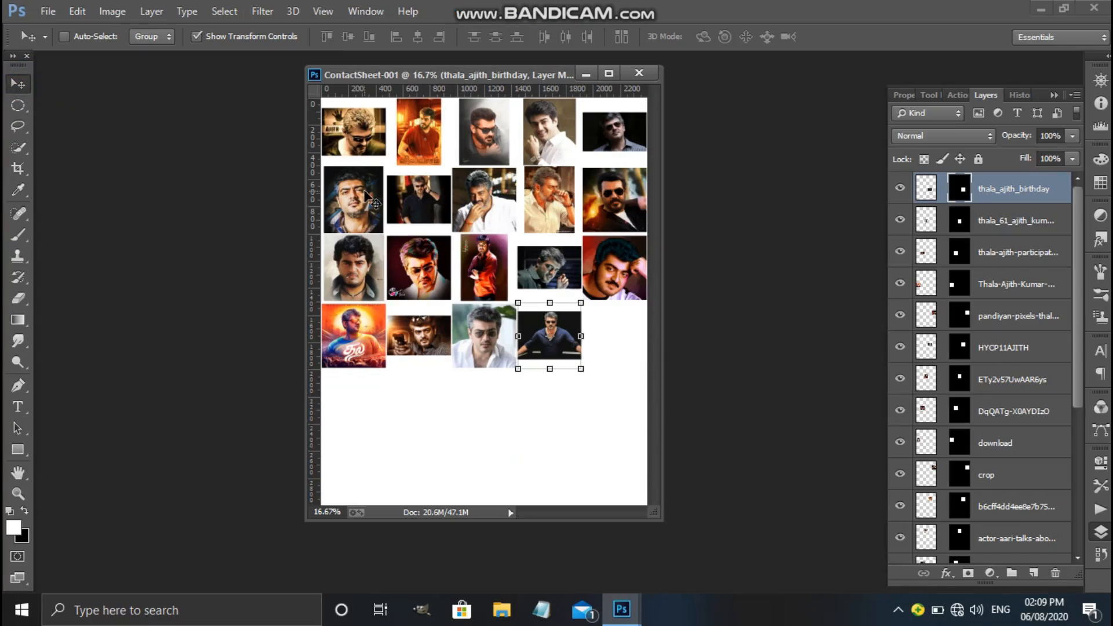
{"action": "right_click", "coordinate": [348, 139]}
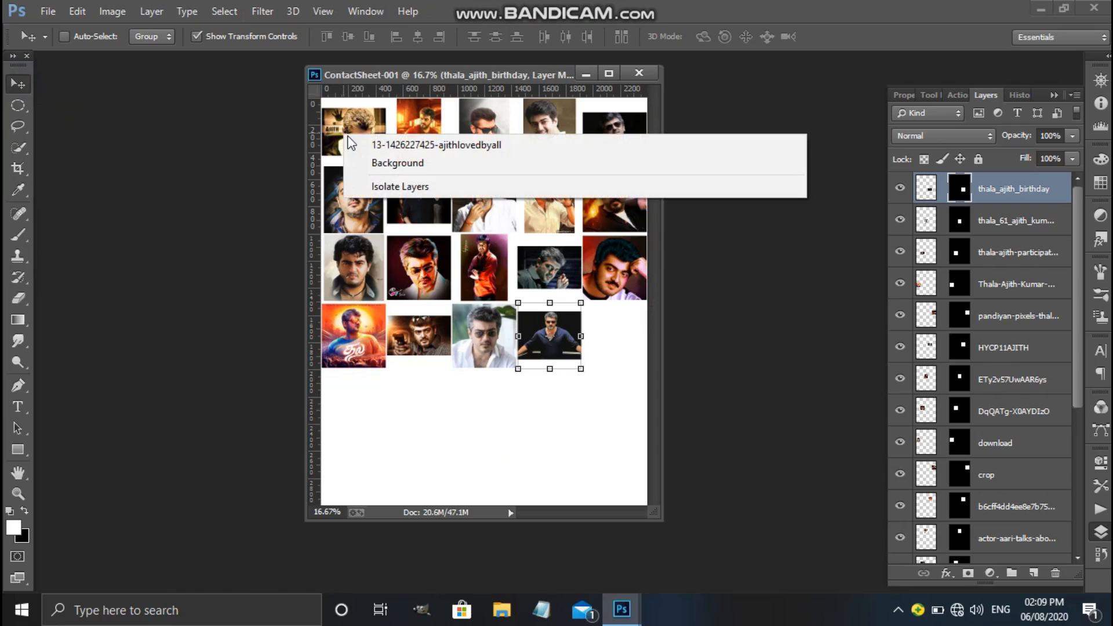
{"action": "left_click", "coordinate": [354, 144]}
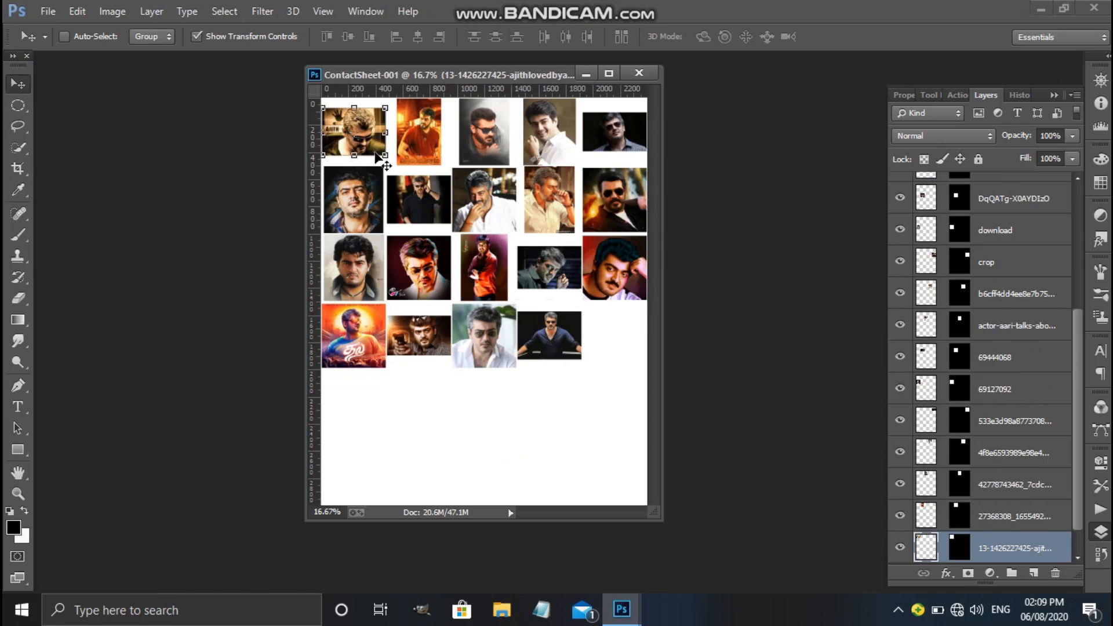
{"action": "mouse_move", "coordinate": [386, 156]}
{"action": "left_mouse_down"}
{"action": "mouse_move", "coordinate": [402, 167]}
{"action": "mouse_move", "coordinate": [375, 152]}
{"action": "left_mouse_up"}
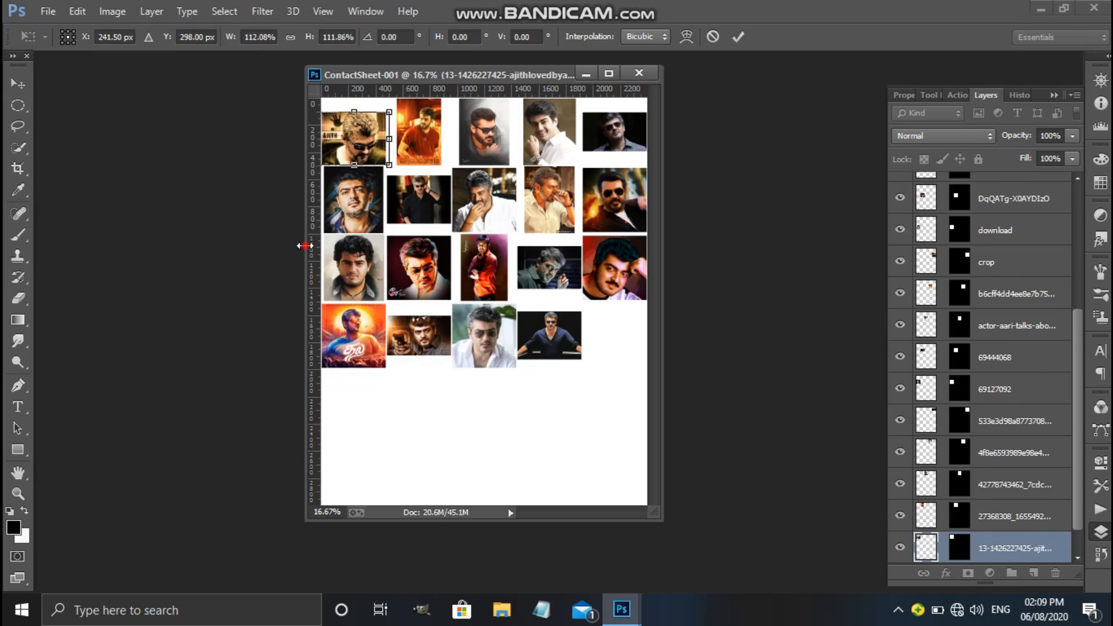
{"action": "left_click_drag", "start_coordinate": [305, 246], "coordinate": [101, 261]}
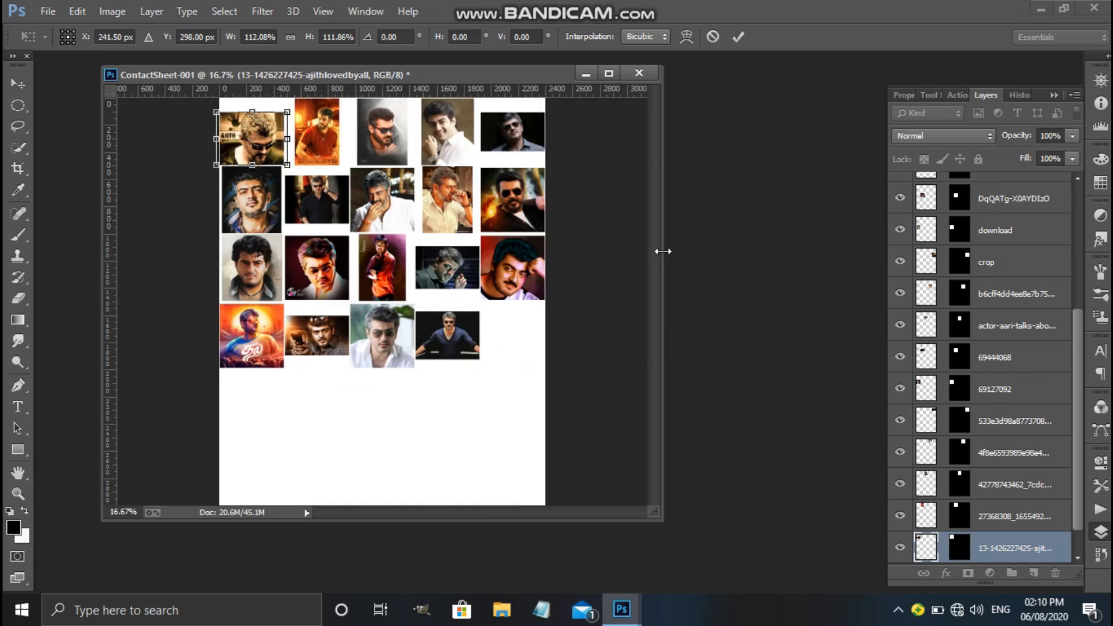
{"action": "left_click_drag", "start_coordinate": [662, 251], "coordinate": [808, 255]}
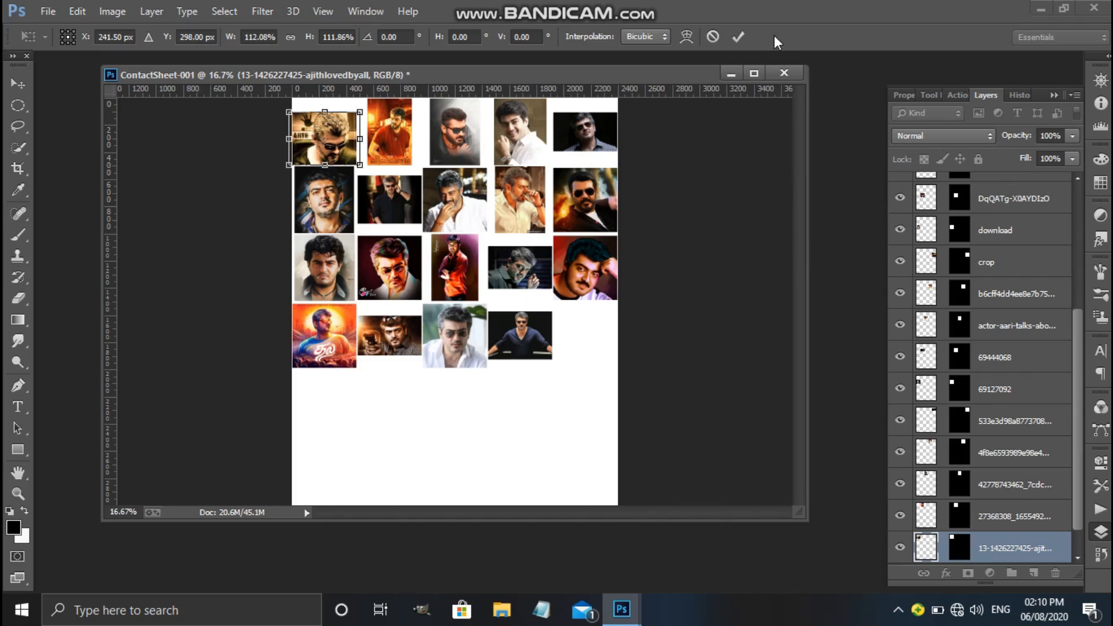
{"action": "left_click", "coordinate": [738, 37]}
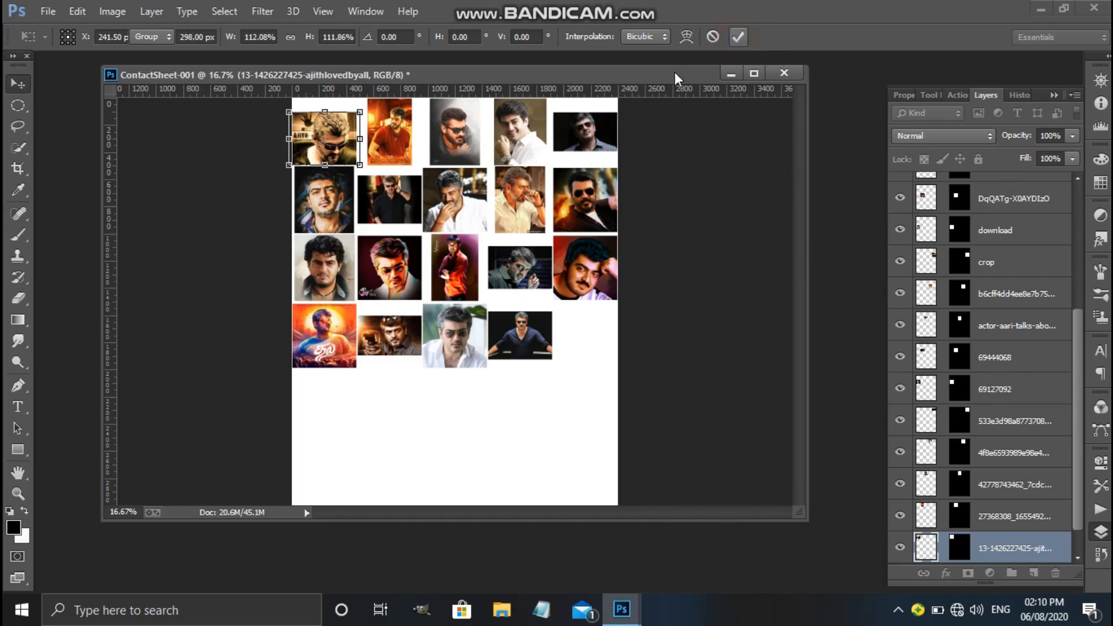
Step: Stretch the second photo in the top row to about 148% width and increase its height so it fills its cell
{"action": "right_click", "coordinate": [396, 124]}
{"action": "left_click", "coordinate": [405, 137]}
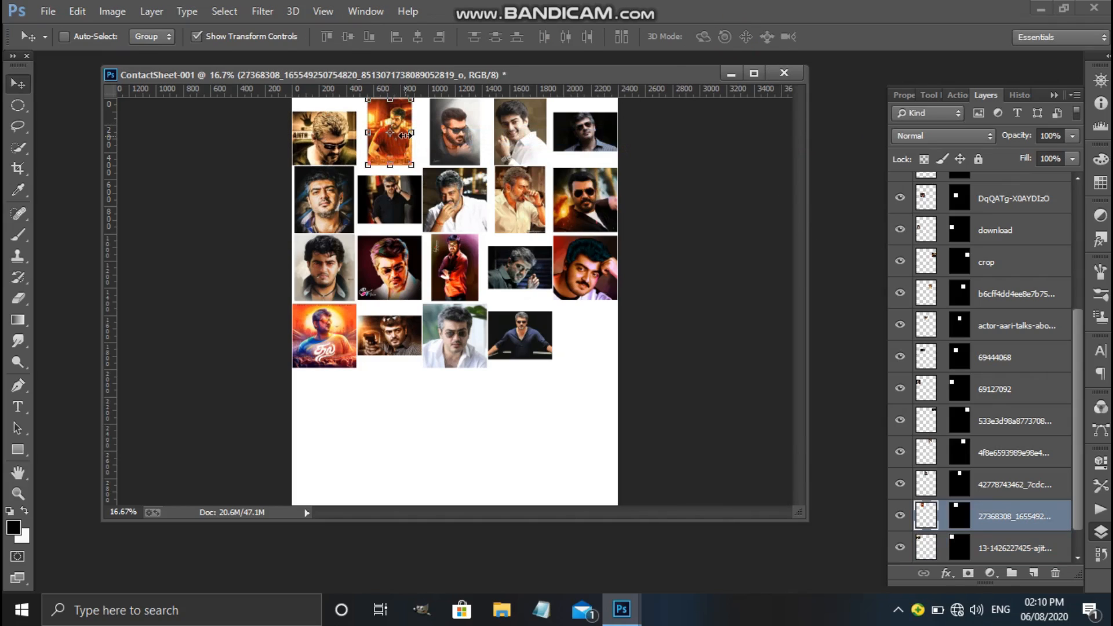
{"action": "left_click_drag", "start_coordinate": [410, 102], "coordinate": [426, 88]}
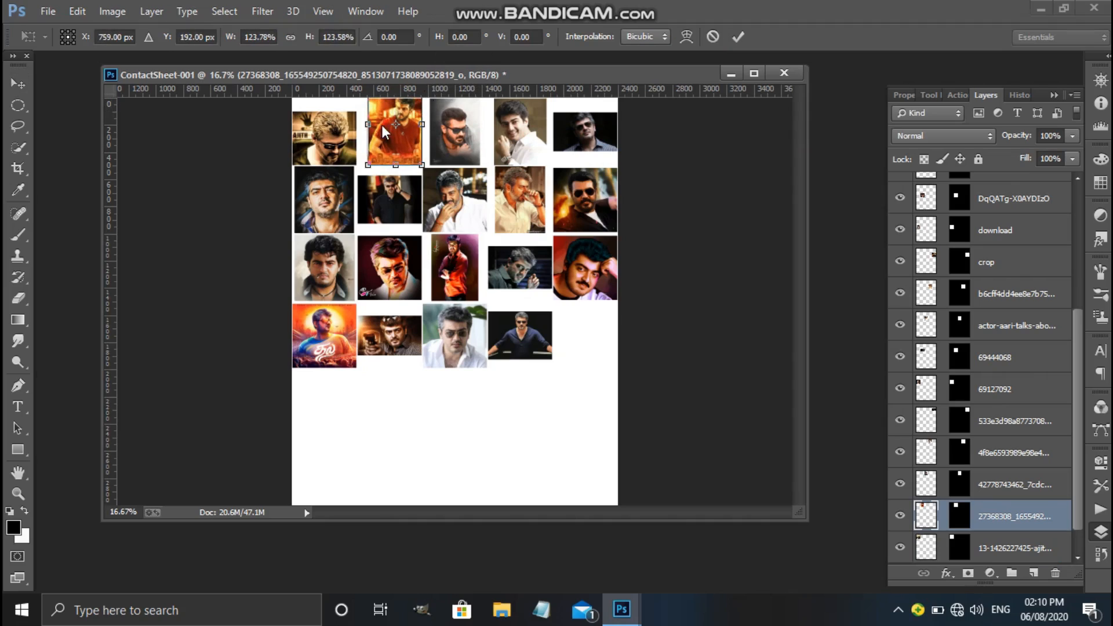
{"action": "left_click_drag", "start_coordinate": [372, 124], "coordinate": [359, 126]}
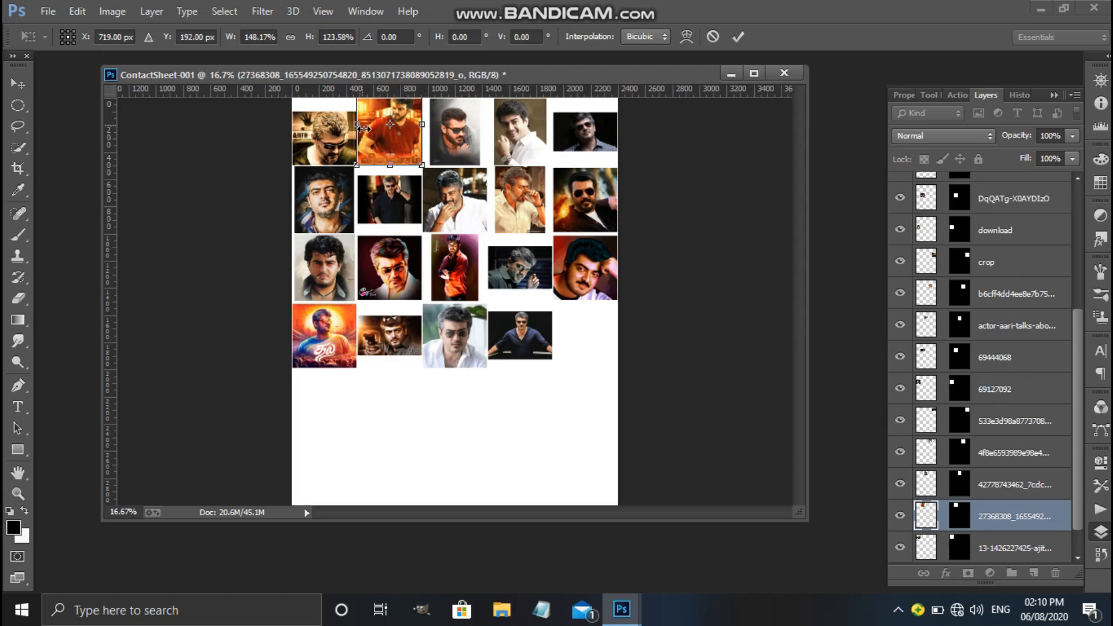
{"action": "left_click_drag", "start_coordinate": [389, 167], "coordinate": [399, 149]}
{"action": "key", "text": "Return"}
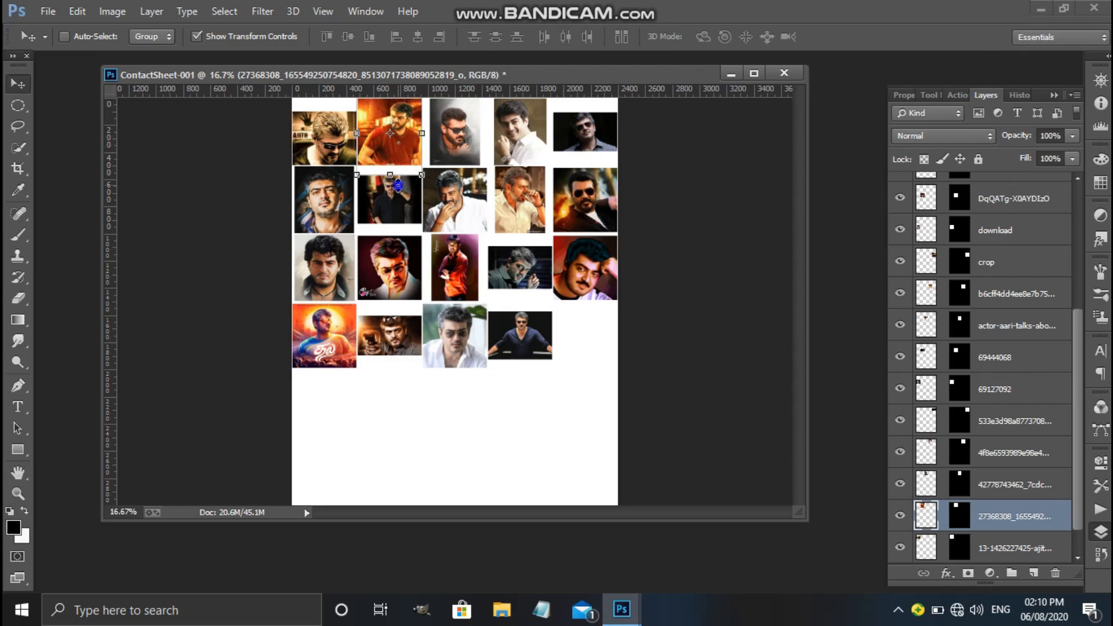
Step: Scale the second photo in the second row to about 107% width and 136% height so it fills its cell
{"action": "right_click", "coordinate": [402, 191]}
{"action": "left_click", "coordinate": [402, 190]}
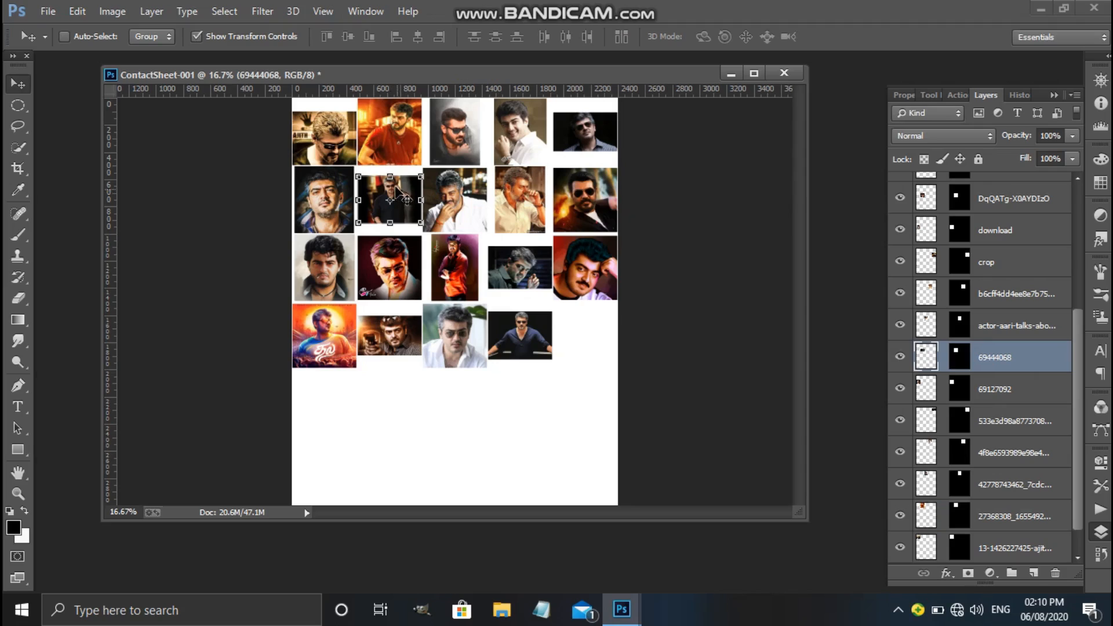
{"action": "left_click_drag", "start_coordinate": [392, 176], "coordinate": [357, 195]}
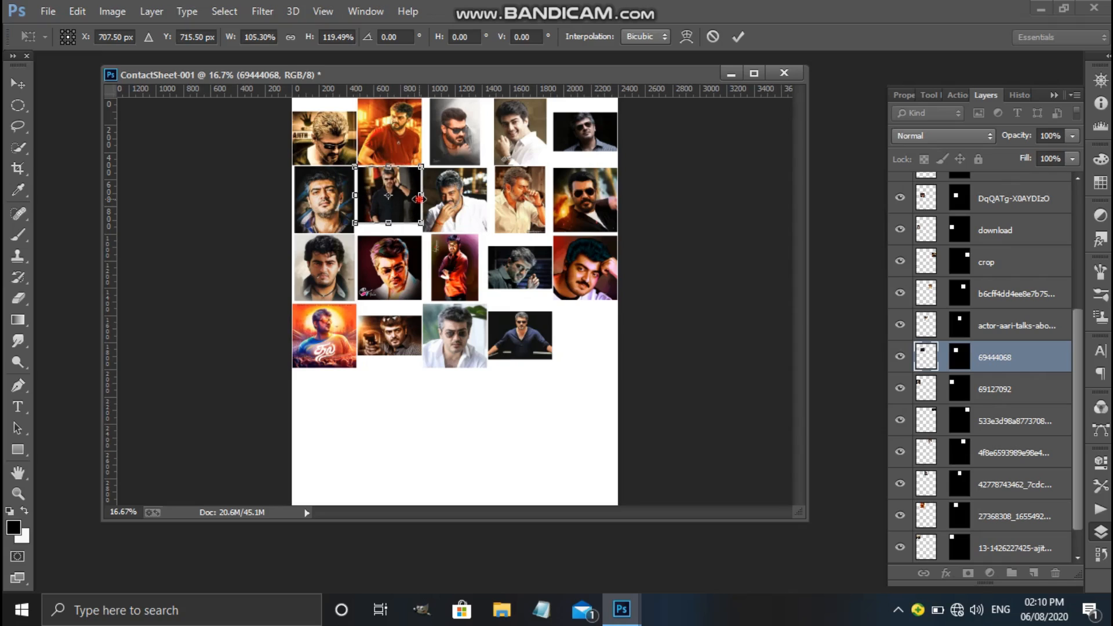
{"action": "left_click_drag", "start_coordinate": [420, 199], "coordinate": [390, 230]}
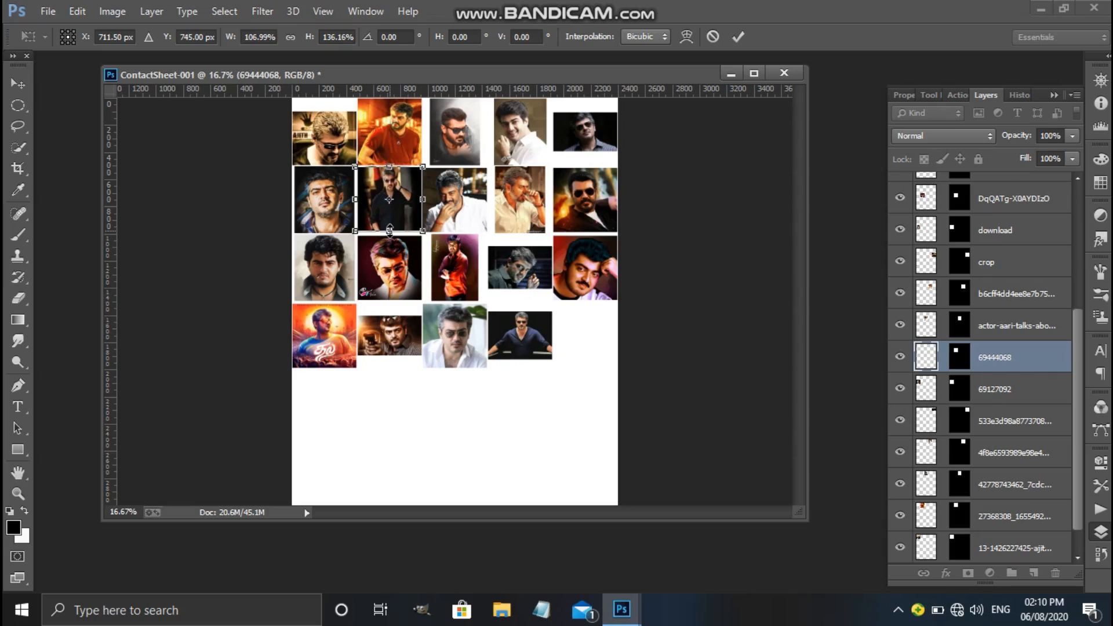
{"action": "key", "text": "Return"}
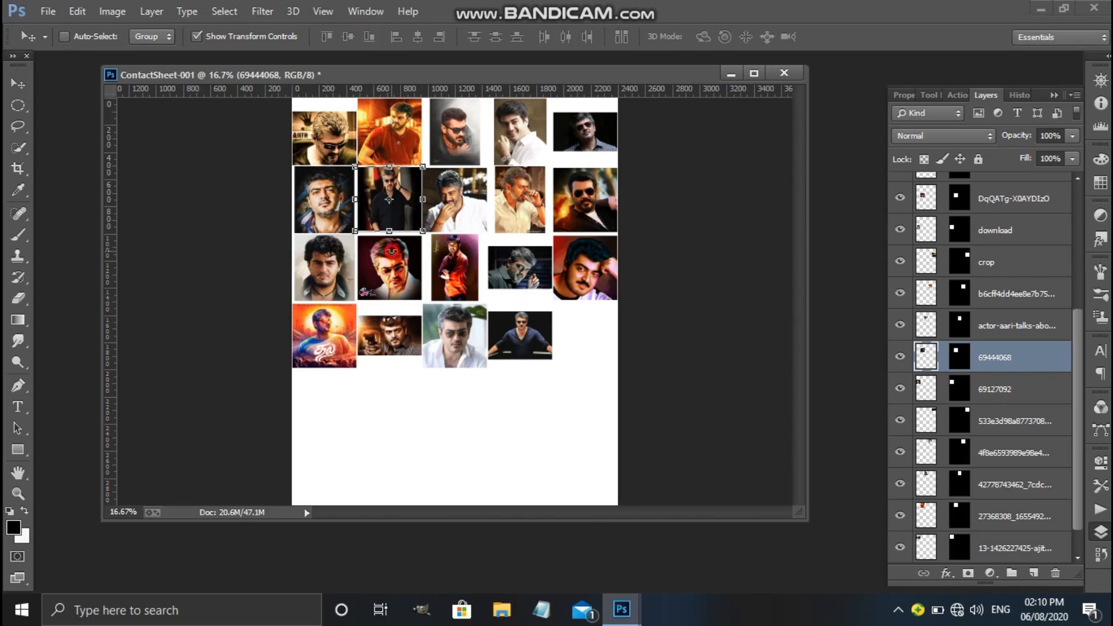
{"action": "key", "text": "ctrl+t"}
{"action": "right_click", "coordinate": [381, 246]}
{"action": "left_click", "coordinate": [399, 258]}
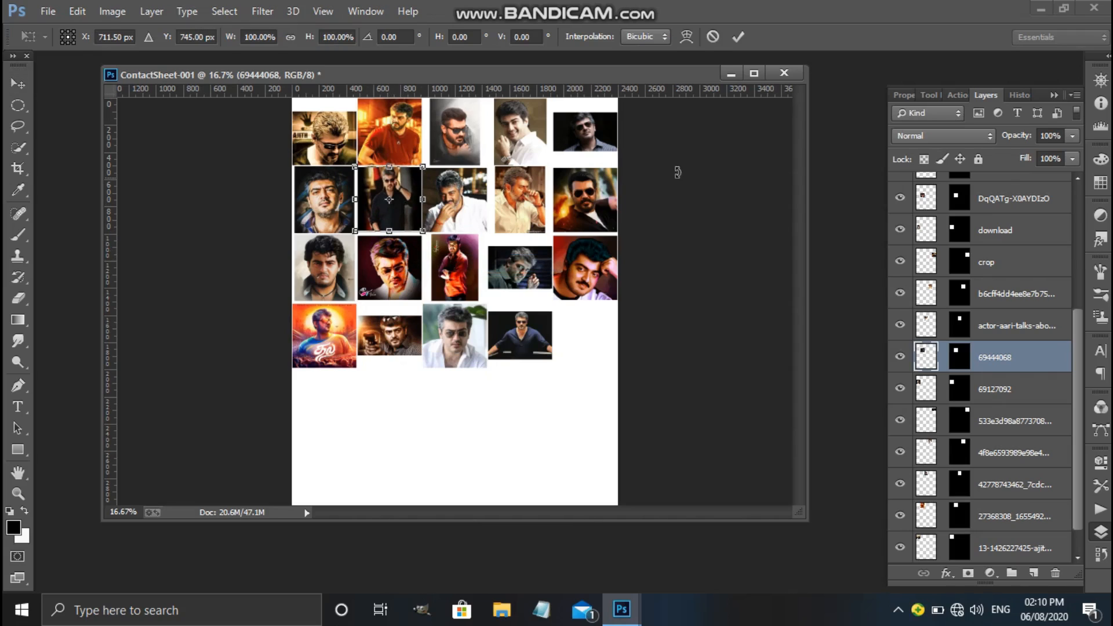
{"action": "left_click", "coordinate": [741, 34]}
Step: Scale the second photo in the third row to about 127% width and 124% height, positioned to fill its cell
{"action": "right_click", "coordinate": [381, 249]}
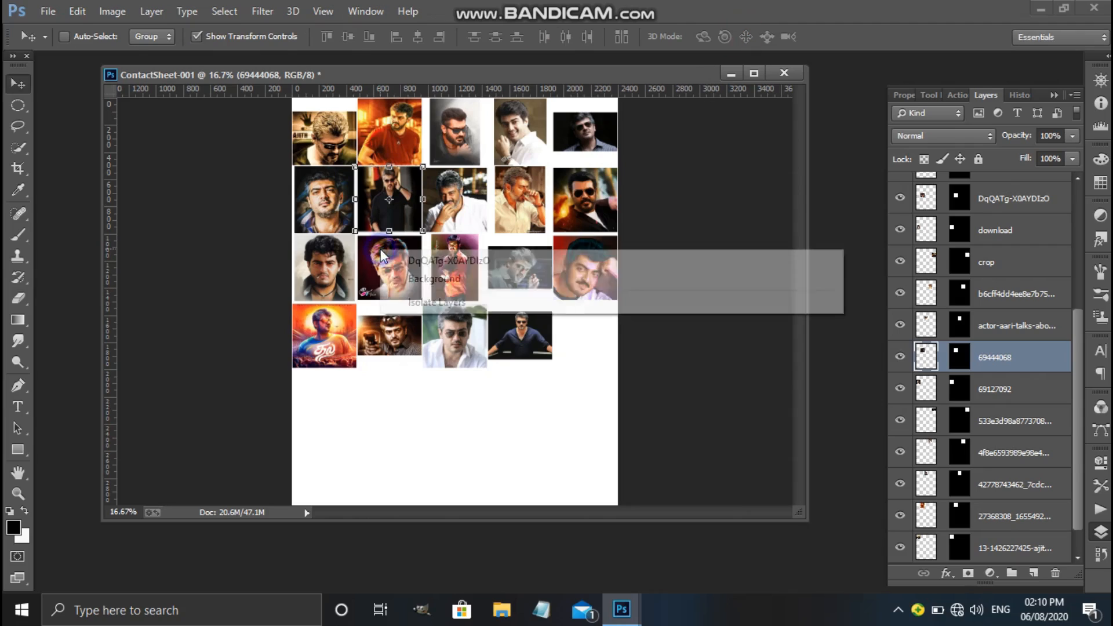
{"action": "left_click", "coordinate": [392, 254]}
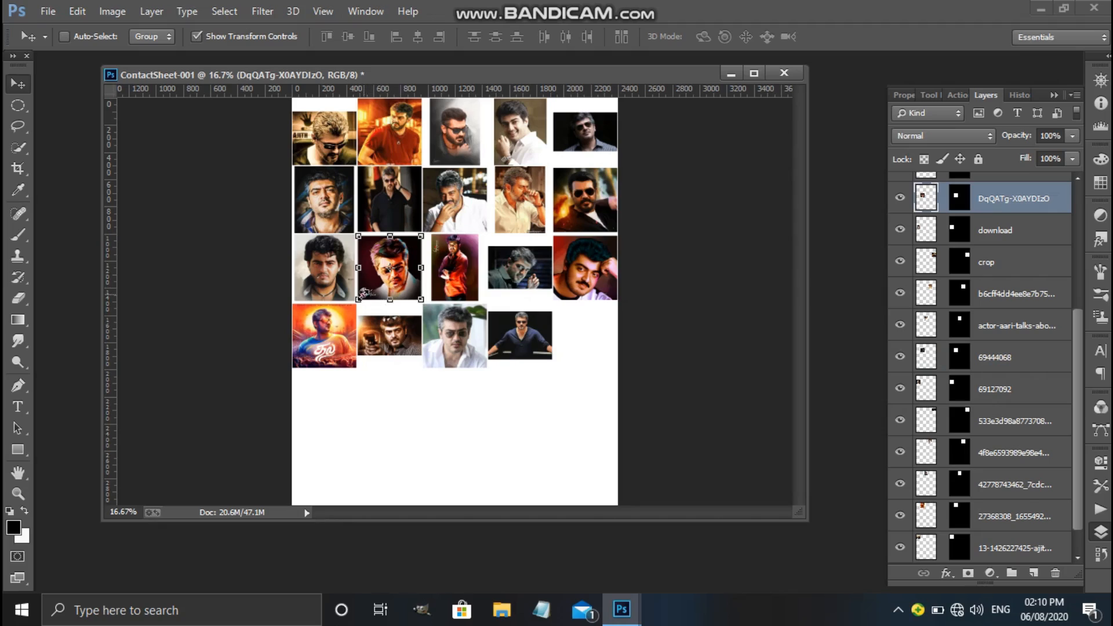
{"action": "left_click_drag", "start_coordinate": [359, 296], "coordinate": [352, 306]}
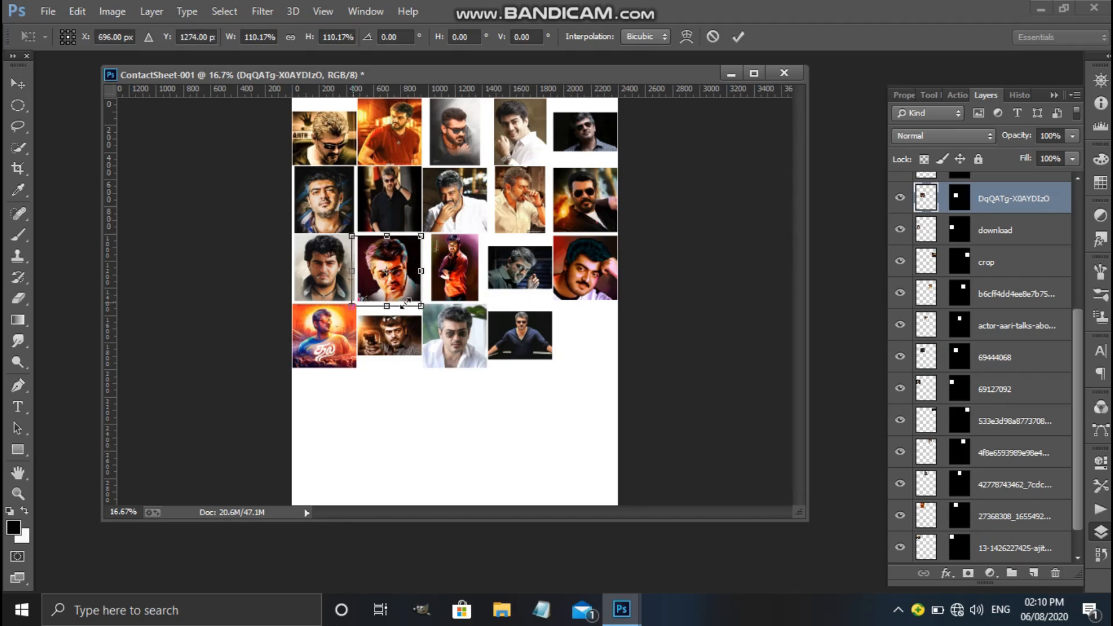
{"action": "left_click_drag", "start_coordinate": [421, 306], "coordinate": [431, 317]}
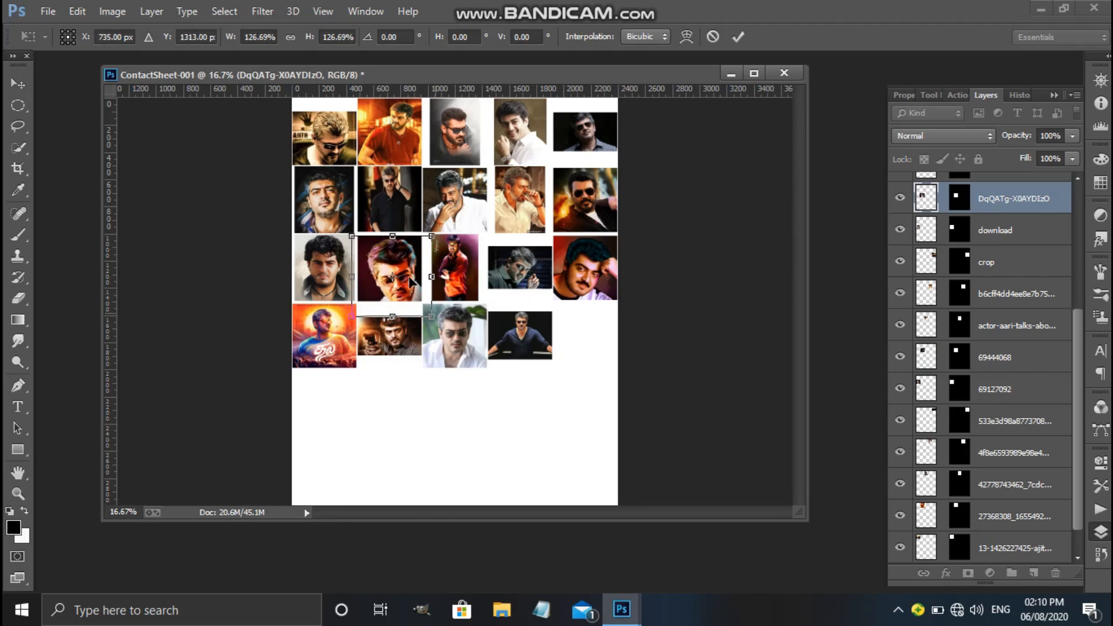
{"action": "left_click_drag", "start_coordinate": [402, 263], "coordinate": [394, 233]}
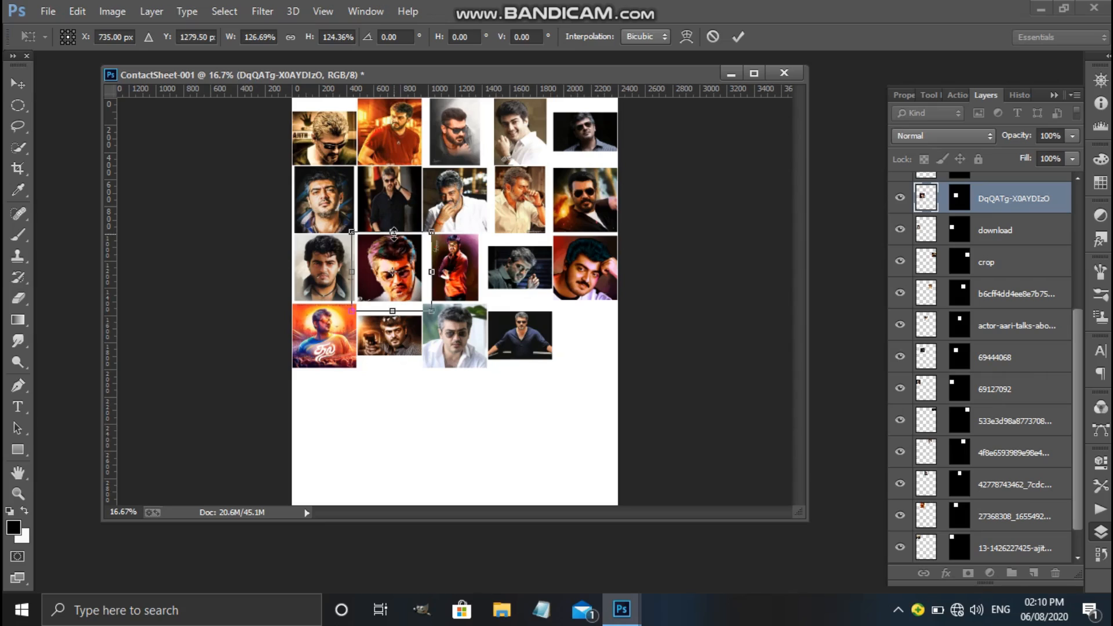
{"action": "key", "text": "Return"}
Step: Scale the second photo in the fourth row to about 101% width and 162% height so it fills its cell
{"action": "right_click", "coordinate": [393, 329]}
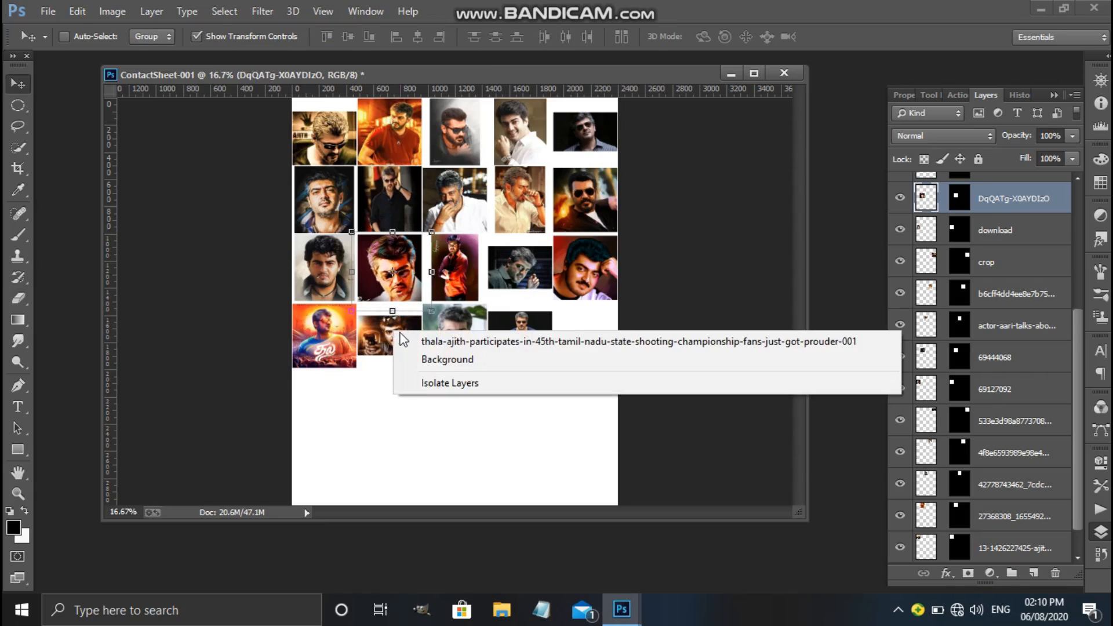
{"action": "left_click", "coordinate": [405, 340]}
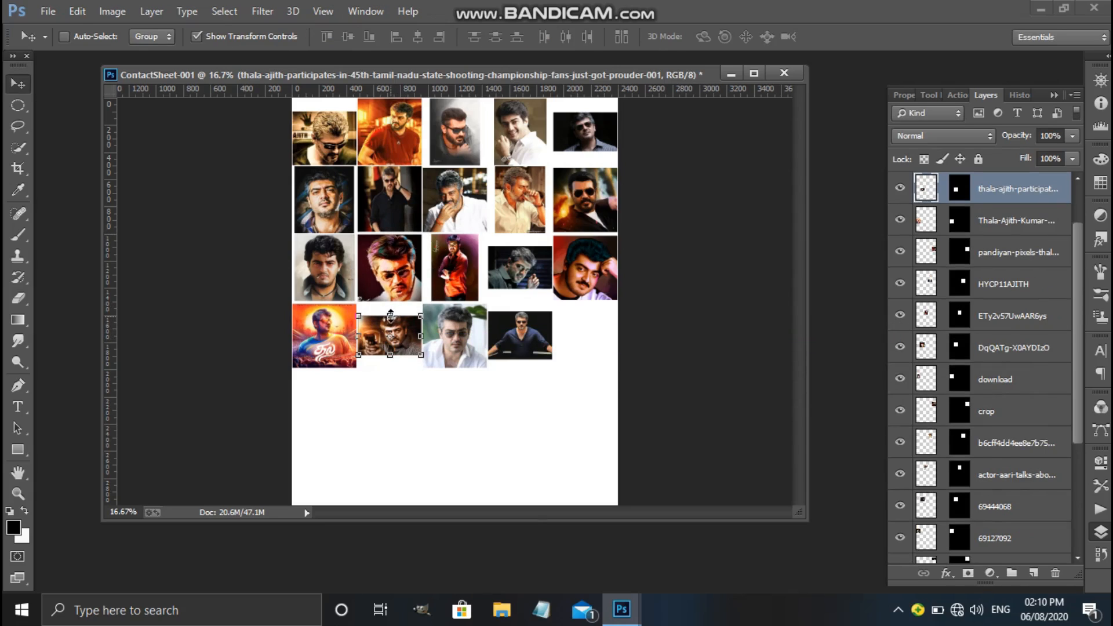
{"action": "left_click_drag", "start_coordinate": [390, 316], "coordinate": [418, 357]}
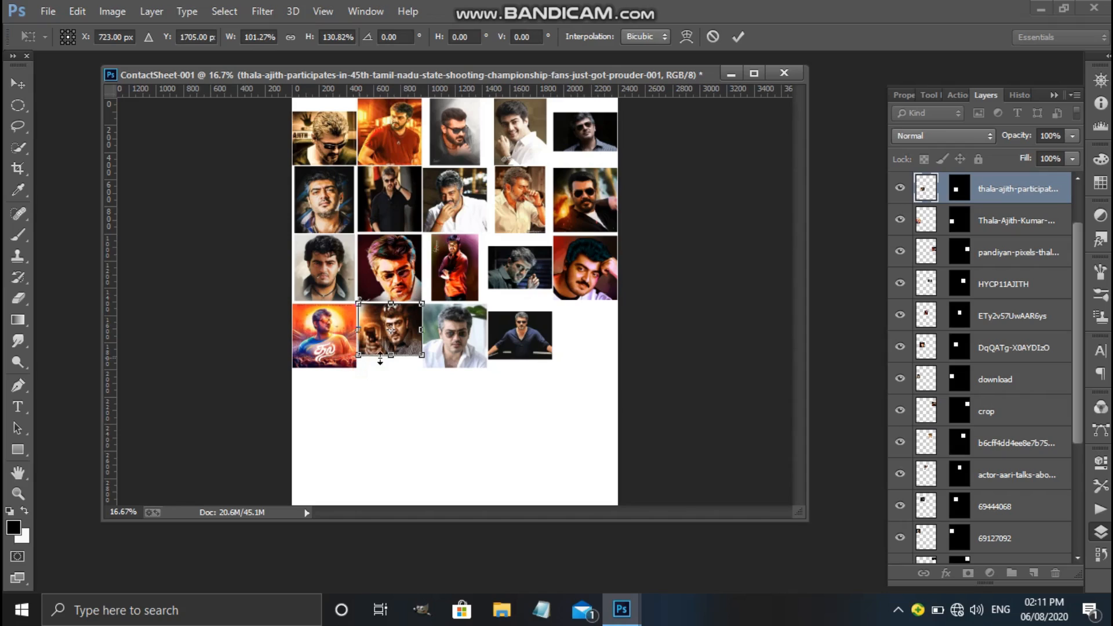
{"action": "left_click_drag", "start_coordinate": [391, 356], "coordinate": [390, 368]}
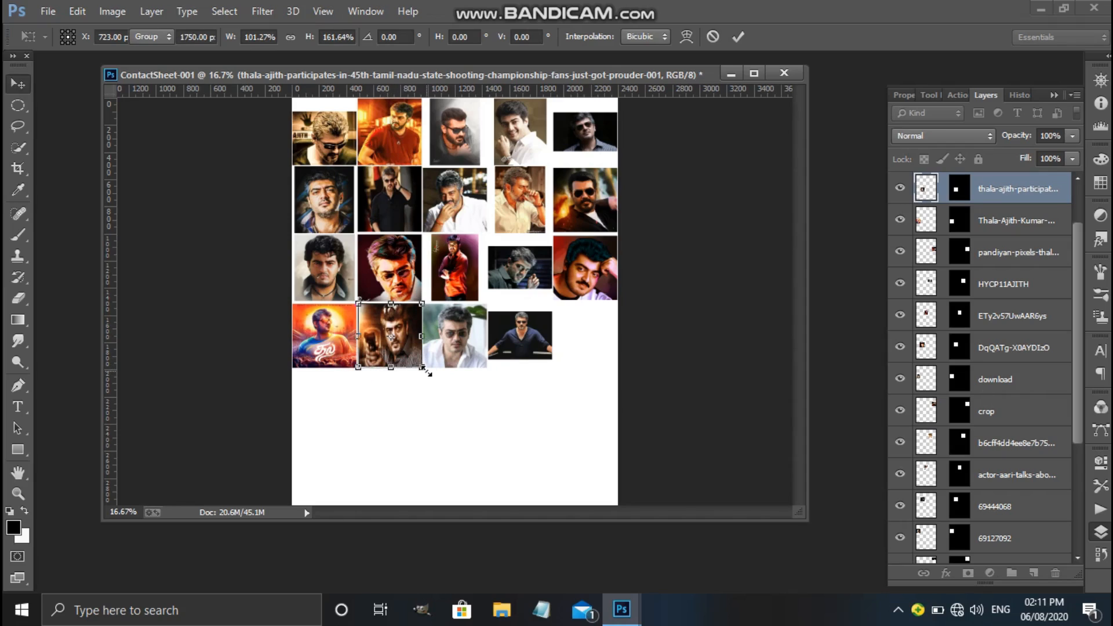
{"action": "double_click", "coordinate": [382, 364]}
Step: Enlarge the first photo in the second row to about 112% in width and height so it fills its cell
{"action": "right_click", "coordinate": [326, 342]}
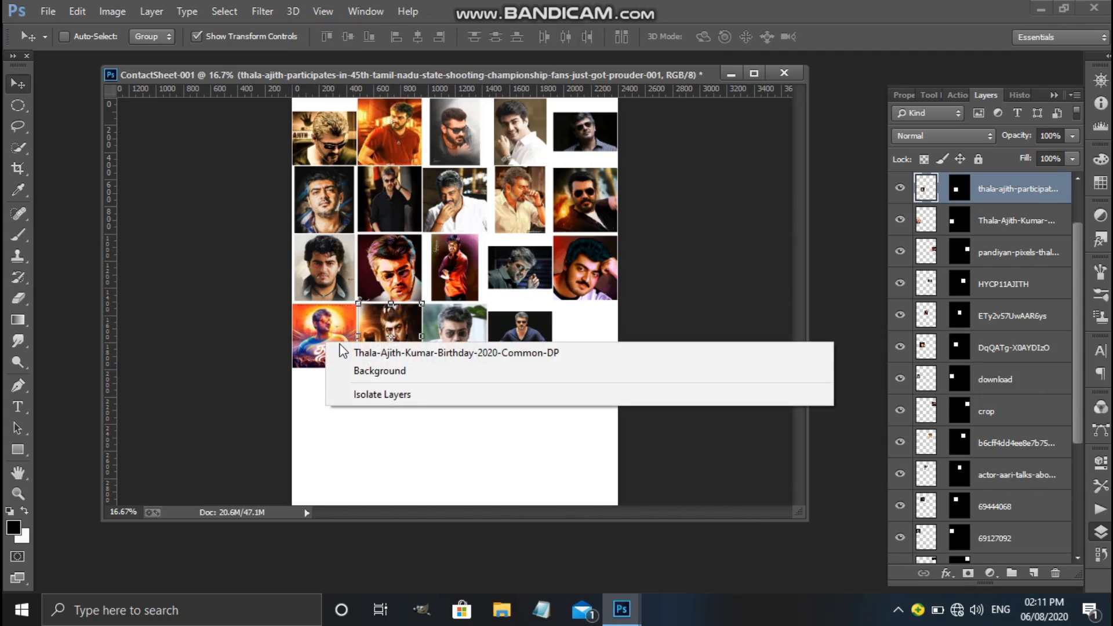
{"action": "left_click", "coordinate": [339, 349]}
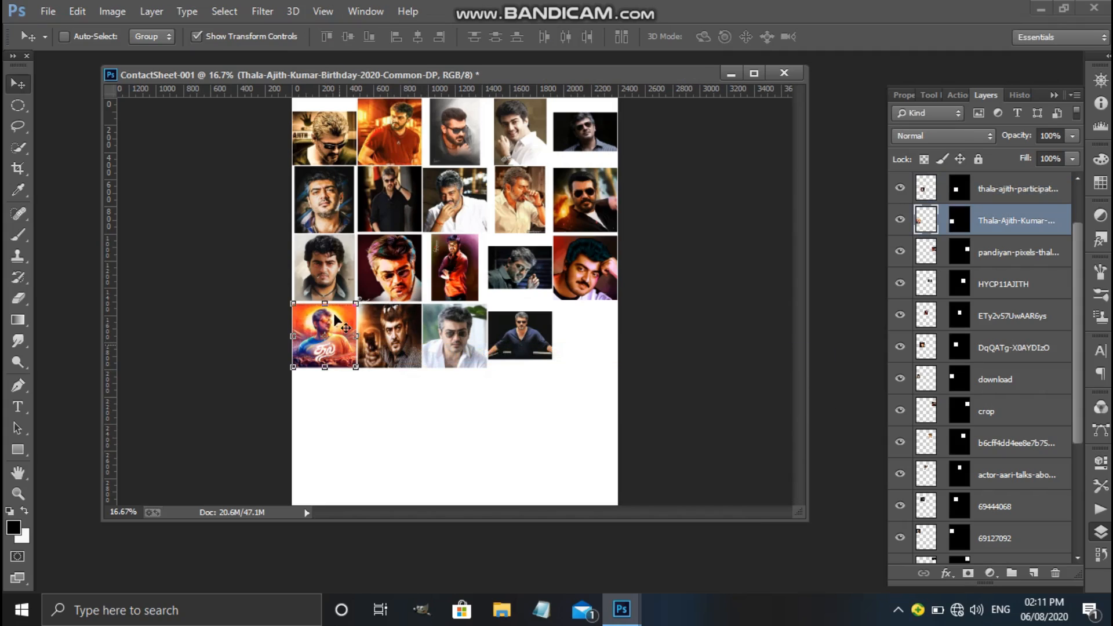
{"action": "right_click", "coordinate": [322, 198]}
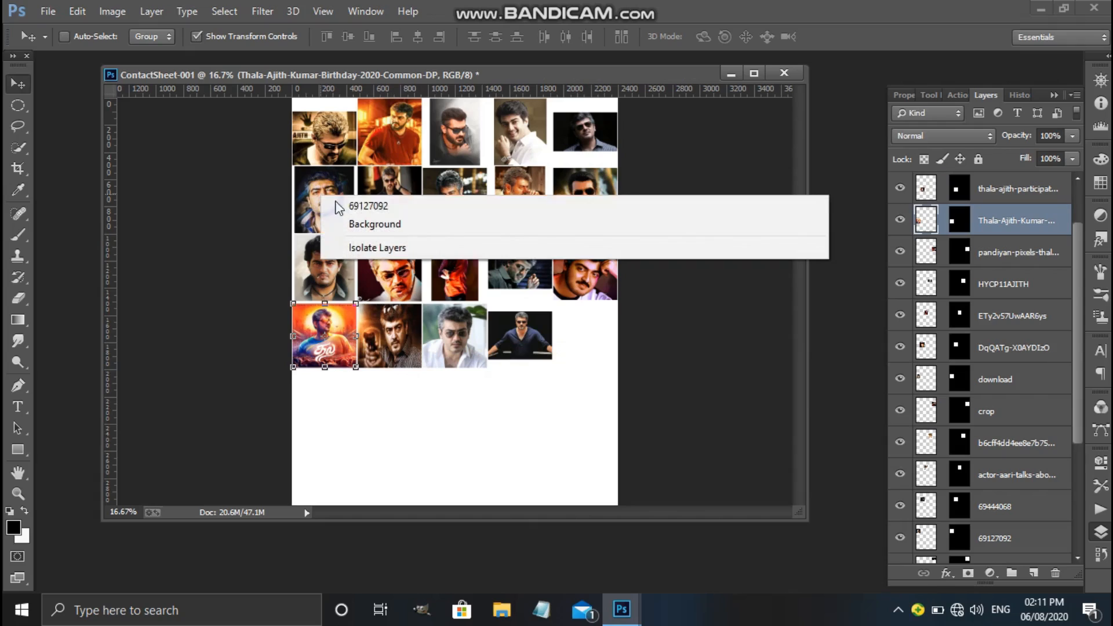
{"action": "left_click", "coordinate": [336, 200]}
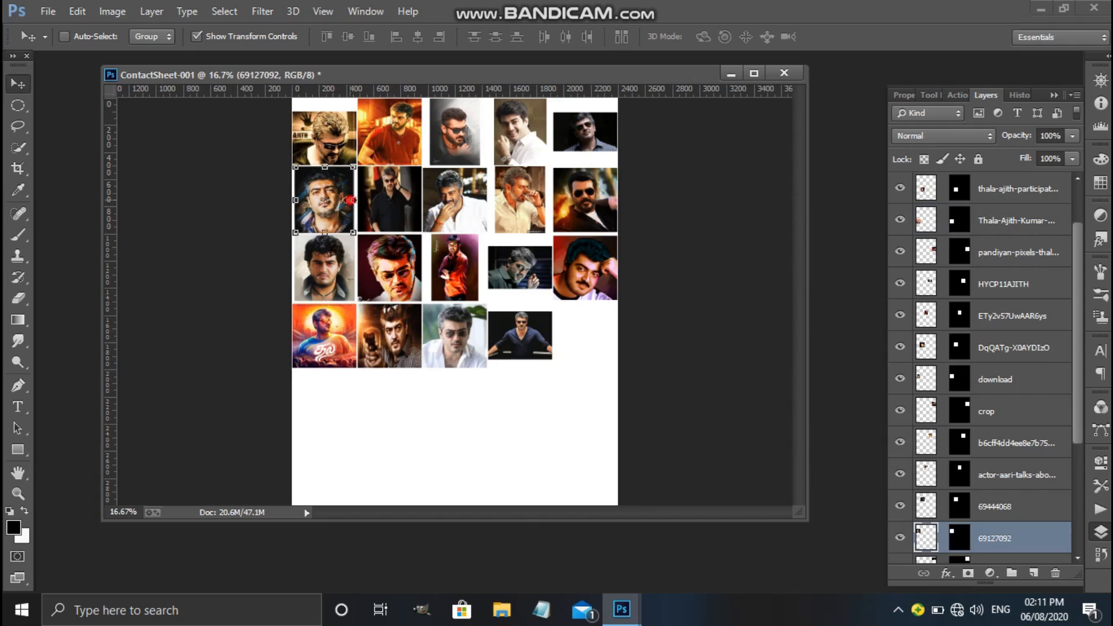
{"action": "left_click", "coordinate": [351, 200]}
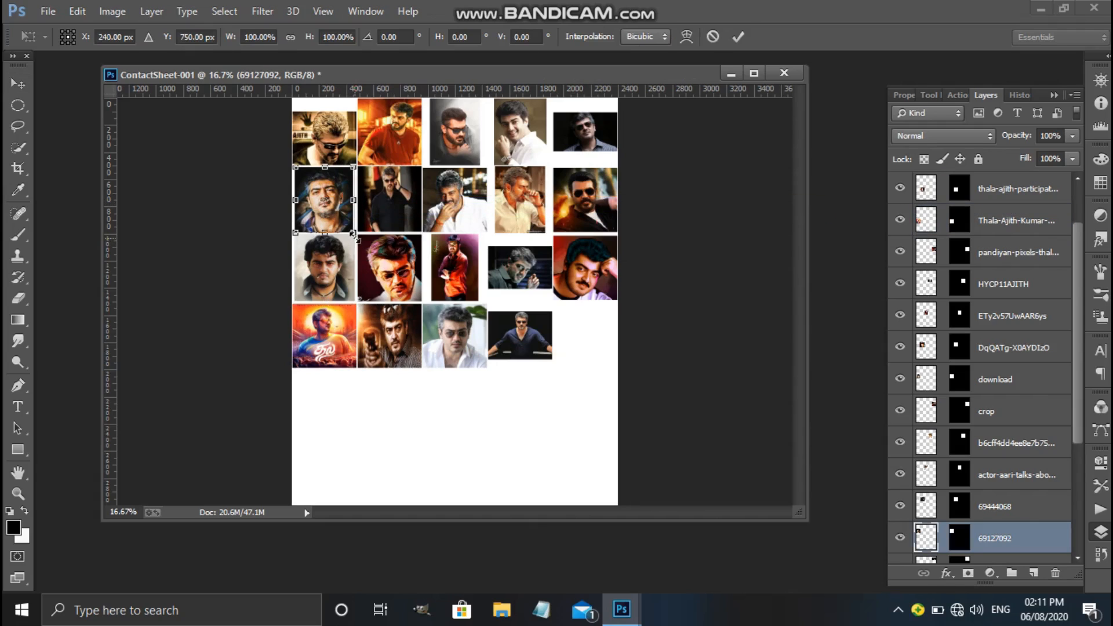
{"action": "left_click_drag", "start_coordinate": [353, 233], "coordinate": [339, 207]}
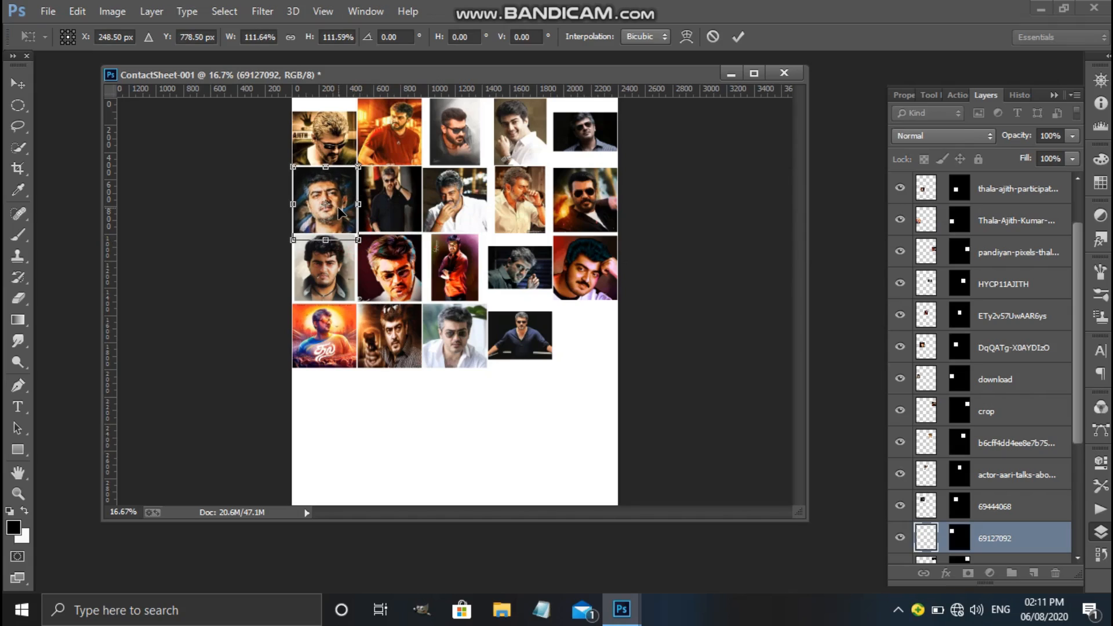
{"action": "key", "text": "Return"}
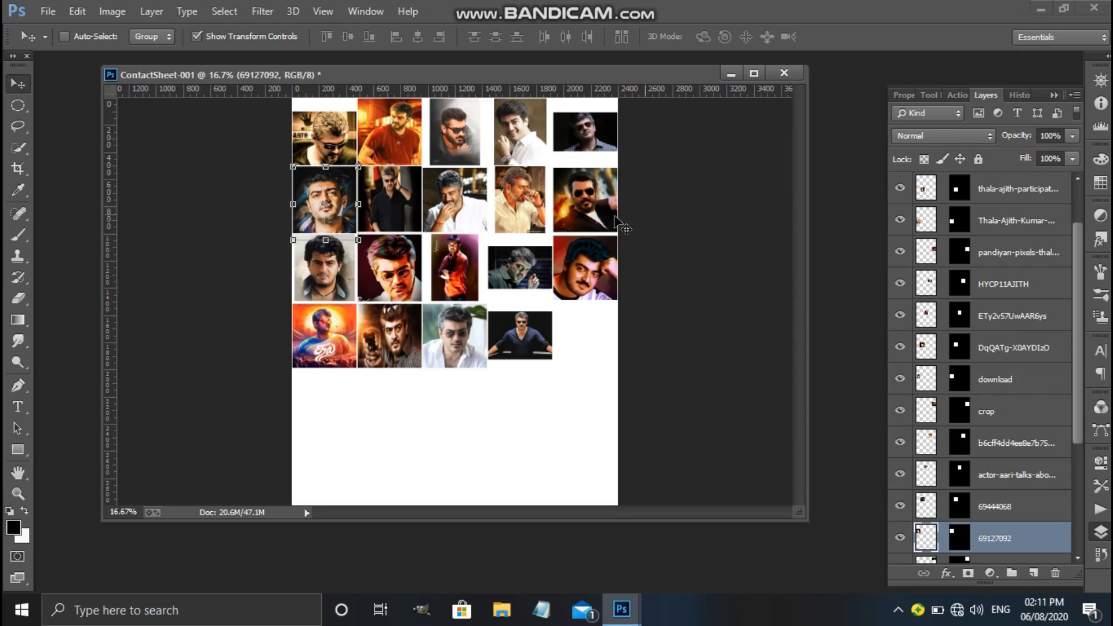
Step: Stretch the first photo in the top row upward to about 124% height so it fills its cell
{"action": "right_click", "coordinate": [308, 134]}
{"action": "left_click", "coordinate": [325, 143]}
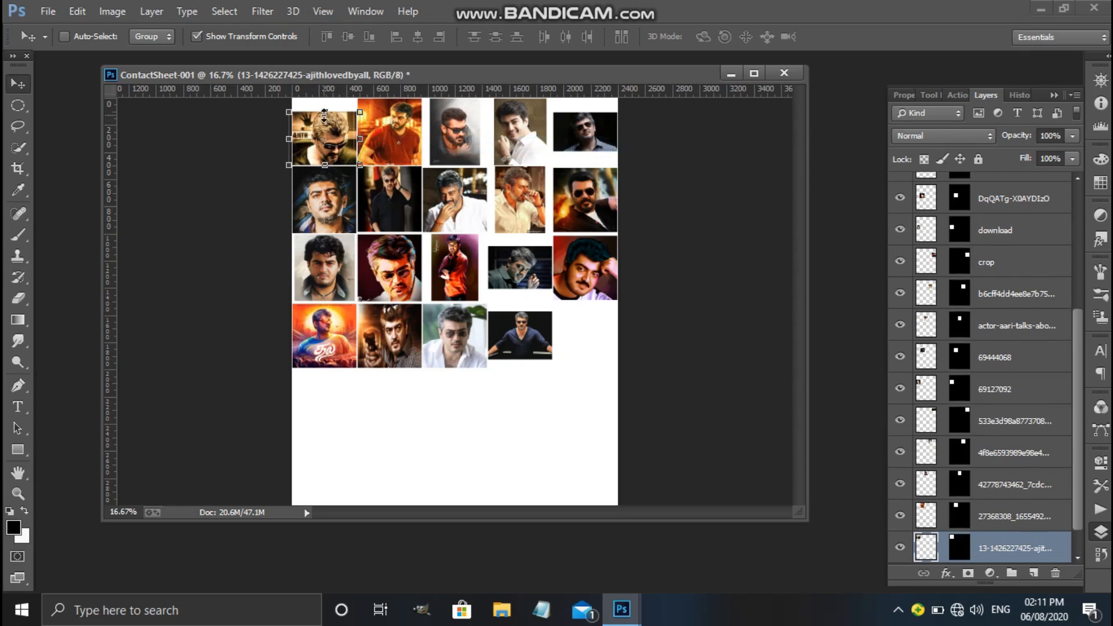
{"action": "left_click_drag", "start_coordinate": [325, 112], "coordinate": [325, 105]}
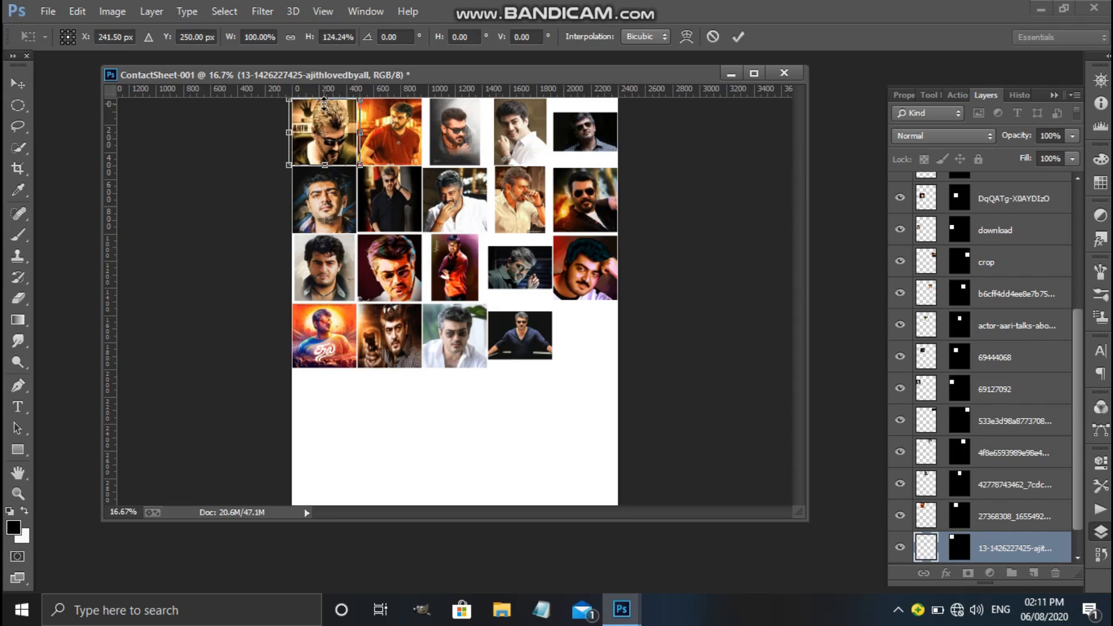
{"action": "key", "text": "Return"}
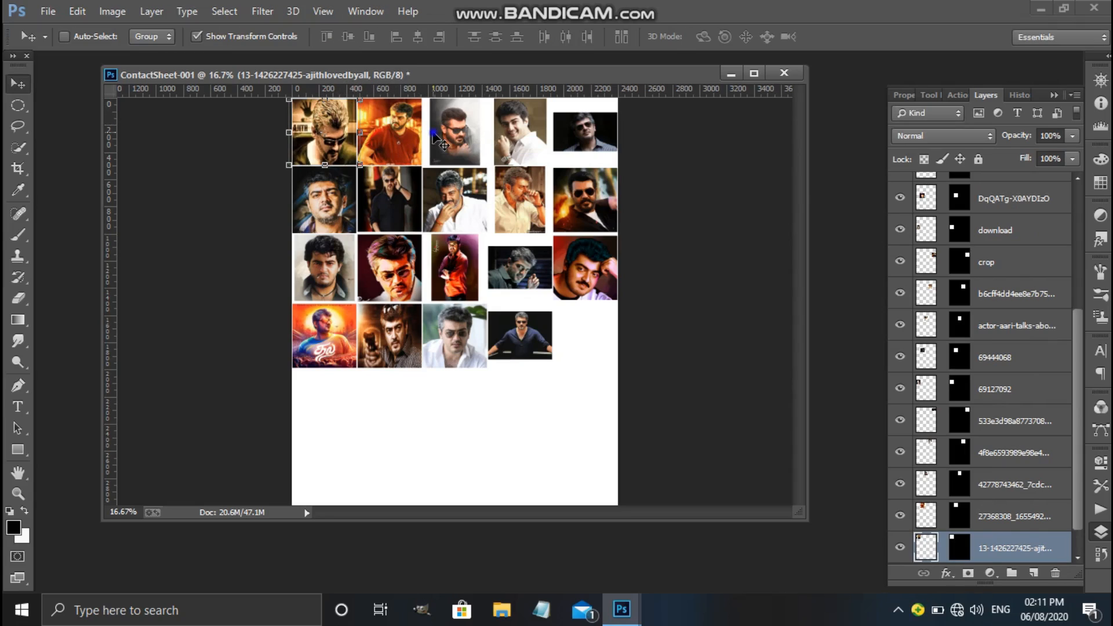
Step: Stretch the third photo in the top row on both sides to about 128% width so it fills its cell
{"action": "right_click", "coordinate": [432, 129]}
{"action": "left_click", "coordinate": [436, 136]}
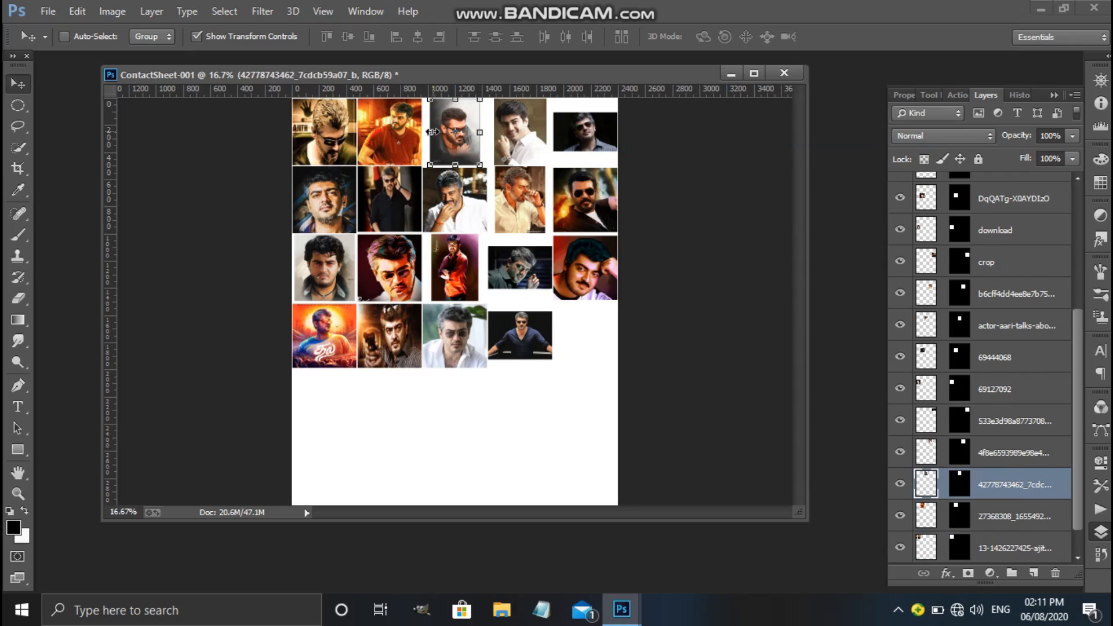
{"action": "left_click_drag", "start_coordinate": [430, 132], "coordinate": [485, 132]}
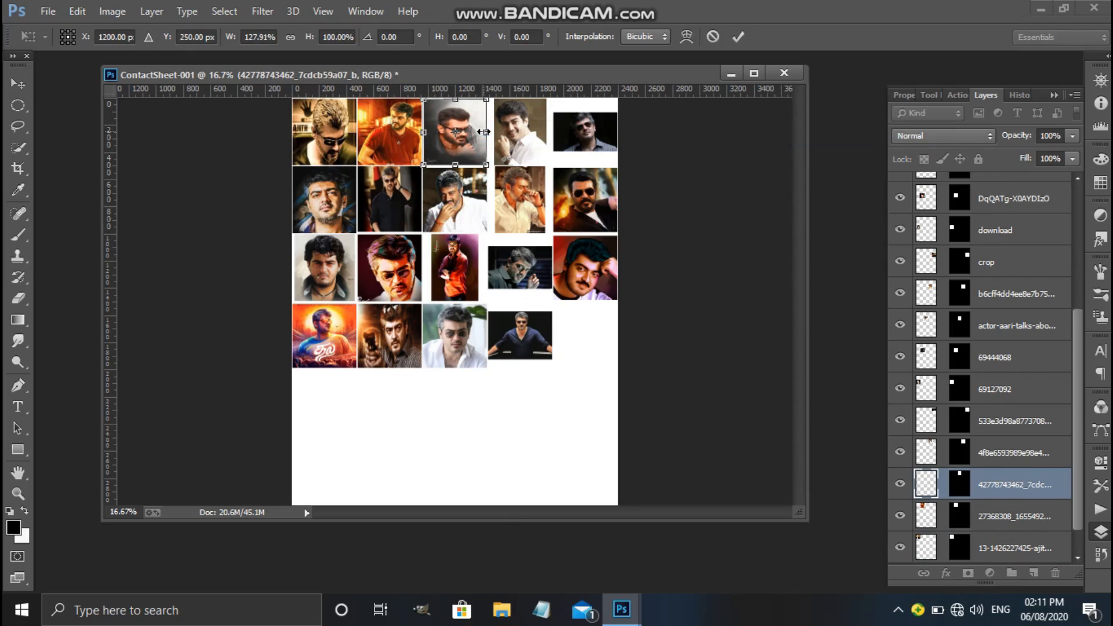
{"action": "key", "text": "Return"}
{"action": "right_click", "coordinate": [458, 197]}
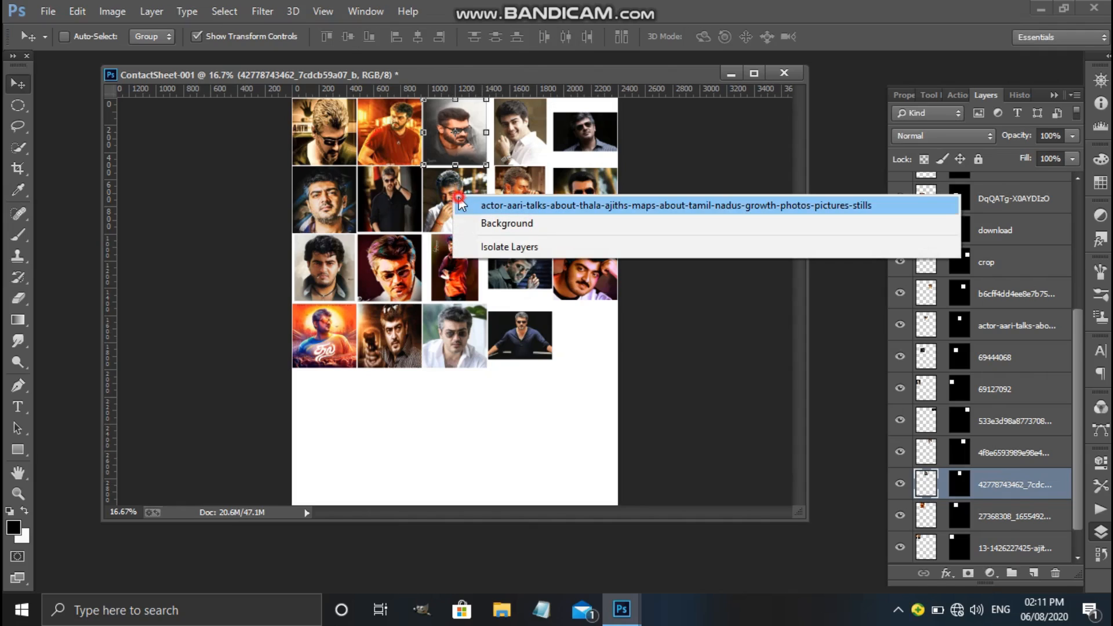
{"action": "left_click", "coordinate": [484, 205]}
{"action": "key", "text": "ctrl+t"}
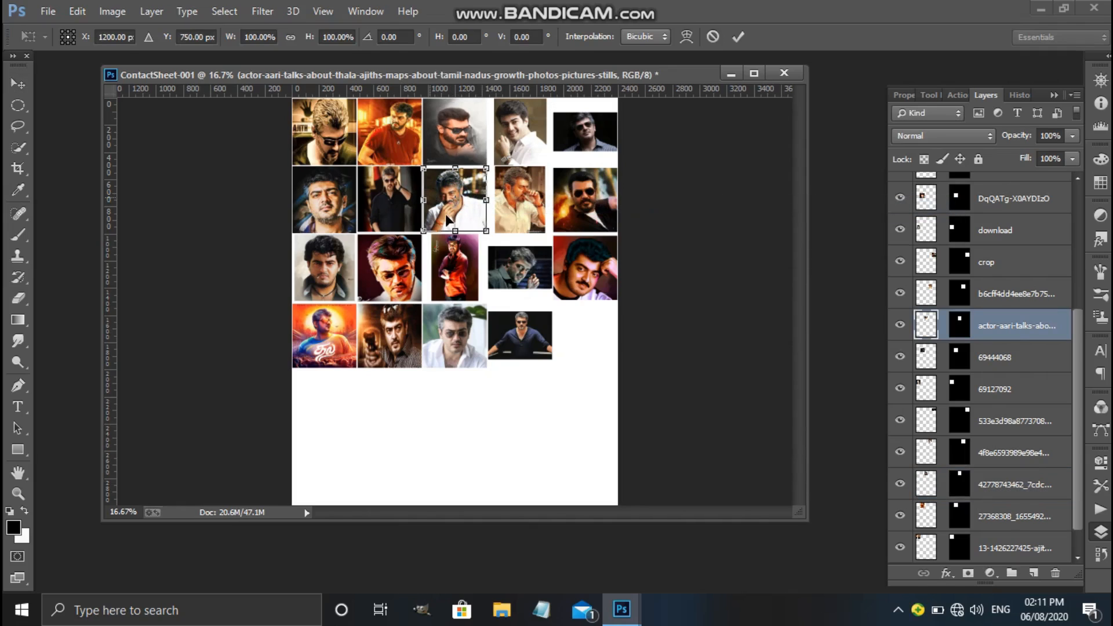
{"action": "key", "text": "Return"}
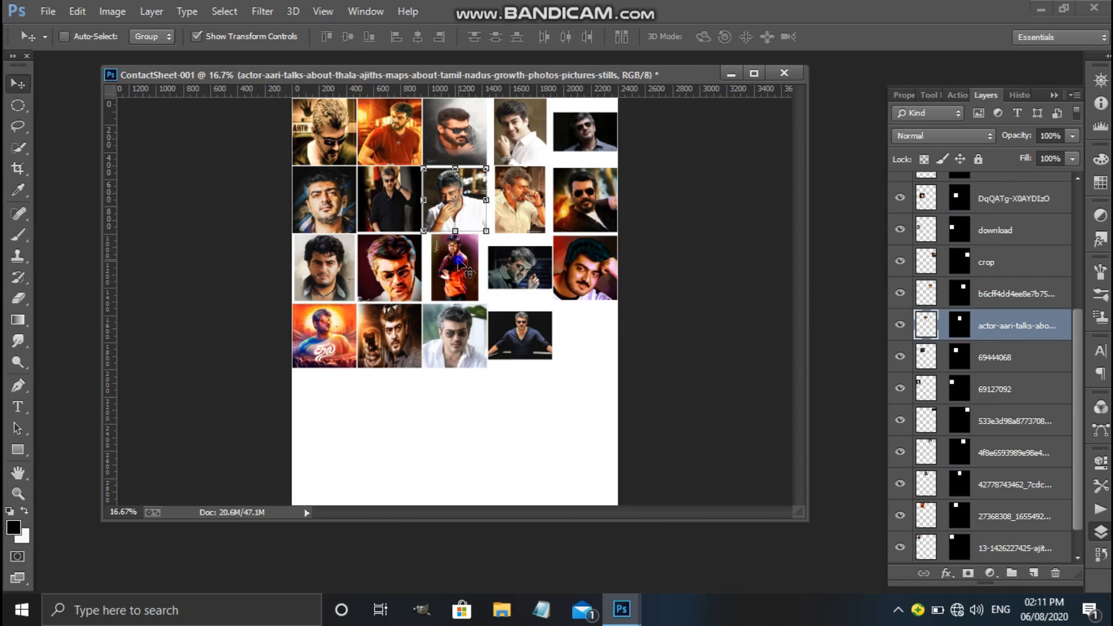
Step: Stretch the third photo in the third row on both sides to about 137% width so it fills its cell
{"action": "right_click", "coordinate": [455, 255]}
{"action": "left_click", "coordinate": [468, 271]}
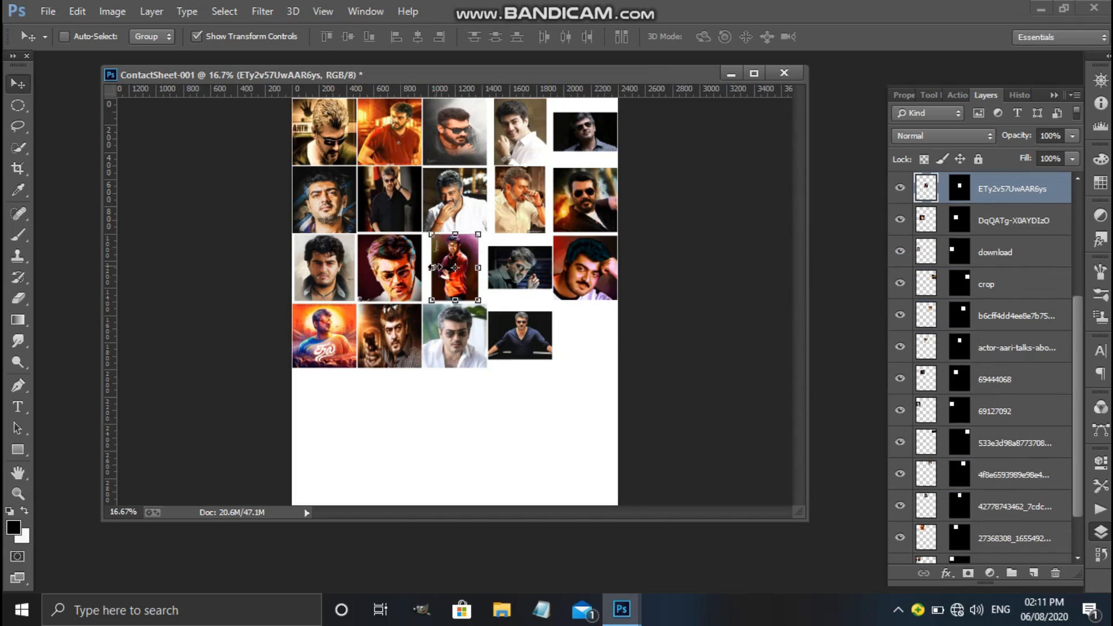
{"action": "key", "text": "ctrl+t"}
{"action": "left_click_drag", "start_coordinate": [432, 268], "coordinate": [486, 267]}
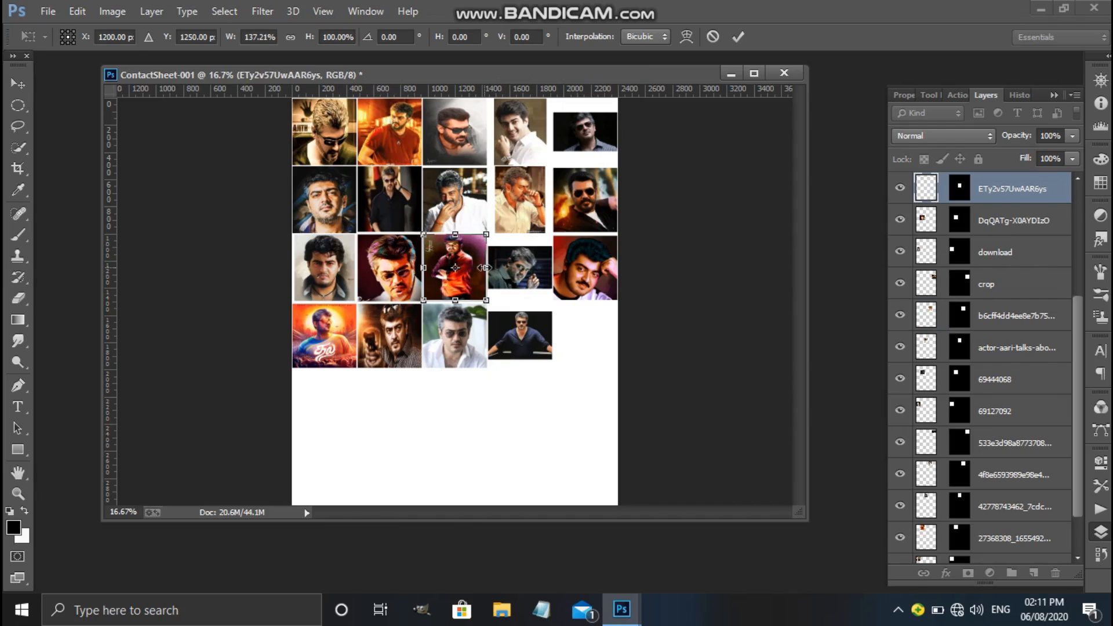
{"action": "key", "text": "Return"}
Step: Stretch the fourth photo in the fourth row up and down to about 138% height so it fills its cell
{"action": "right_click", "coordinate": [464, 347]}
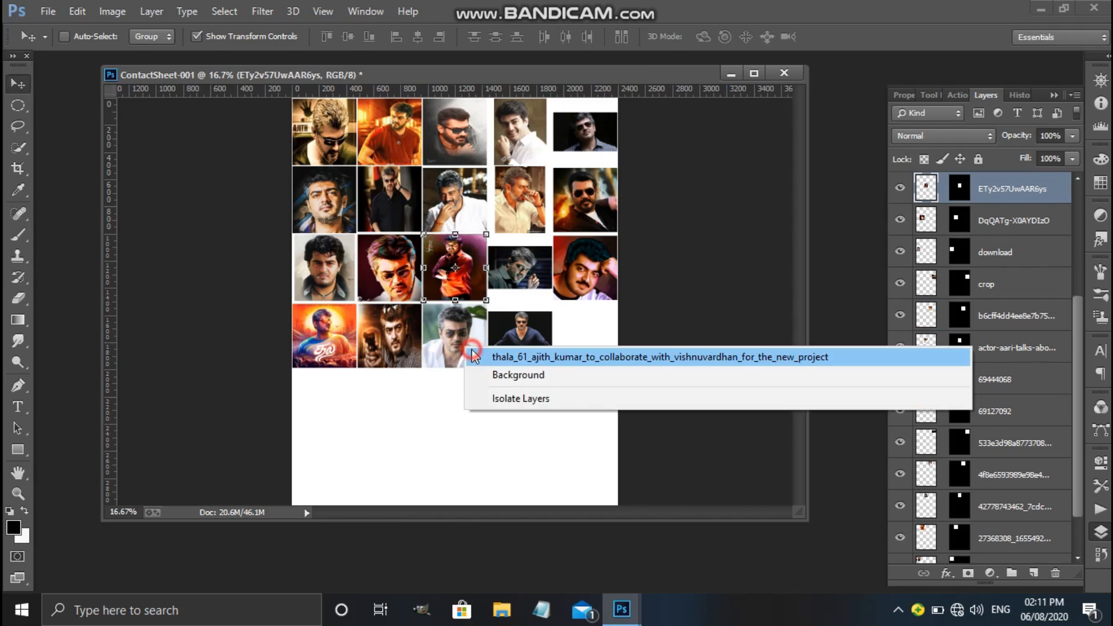
{"action": "left_click", "coordinate": [467, 355]}
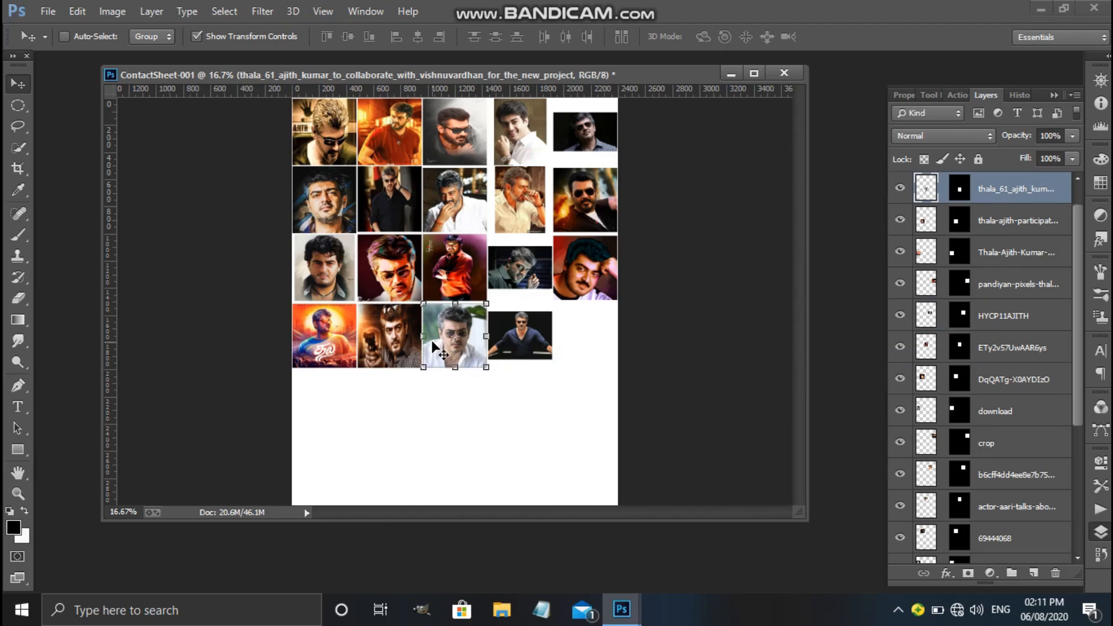
{"action": "right_click", "coordinate": [520, 342]}
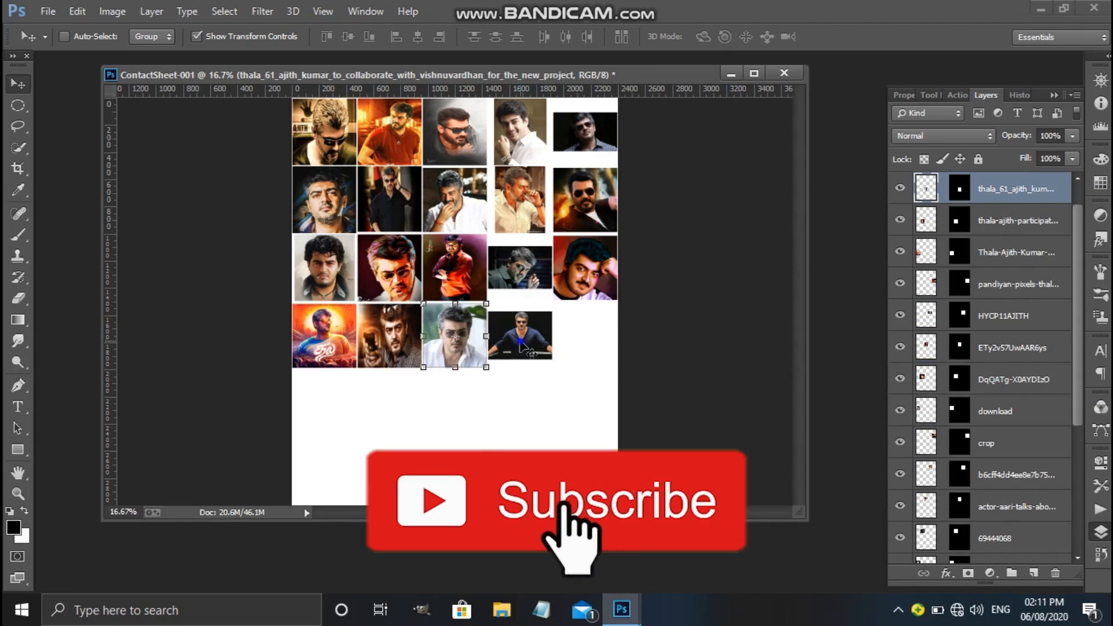
{"action": "left_click", "coordinate": [556, 349]}
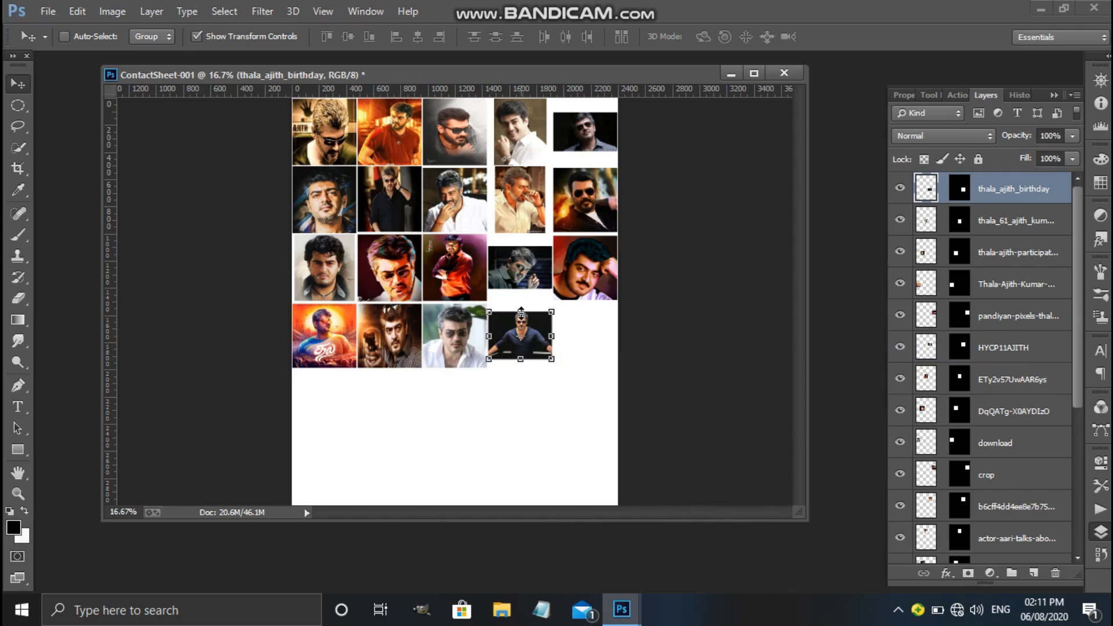
{"action": "left_click_drag", "start_coordinate": [521, 312], "coordinate": [521, 301]}
{"action": "mouse_move", "coordinate": [521, 358]}
{"action": "left_mouse_down"}
{"action": "mouse_move", "coordinate": [521, 378]}
{"action": "mouse_move", "coordinate": [520, 368]}
{"action": "left_mouse_up"}
{"action": "key", "text": "Return"}
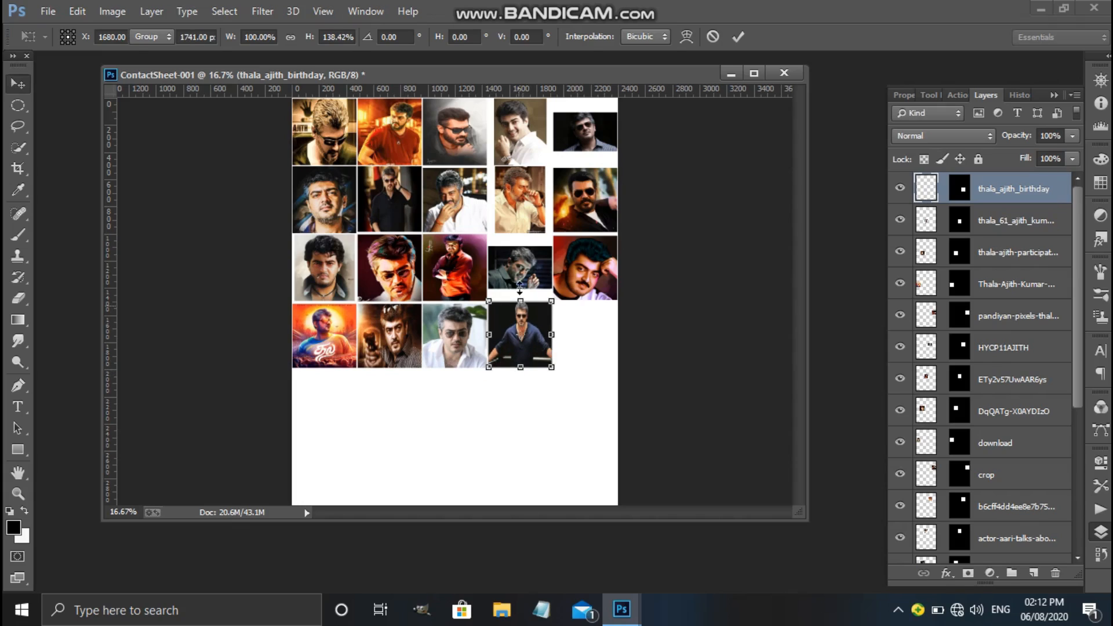
Step: Stretch the fourth photo in the third row up and down to about 150% height so it fills its cell
{"action": "right_click", "coordinate": [518, 253]}
{"action": "left_click", "coordinate": [532, 270]}
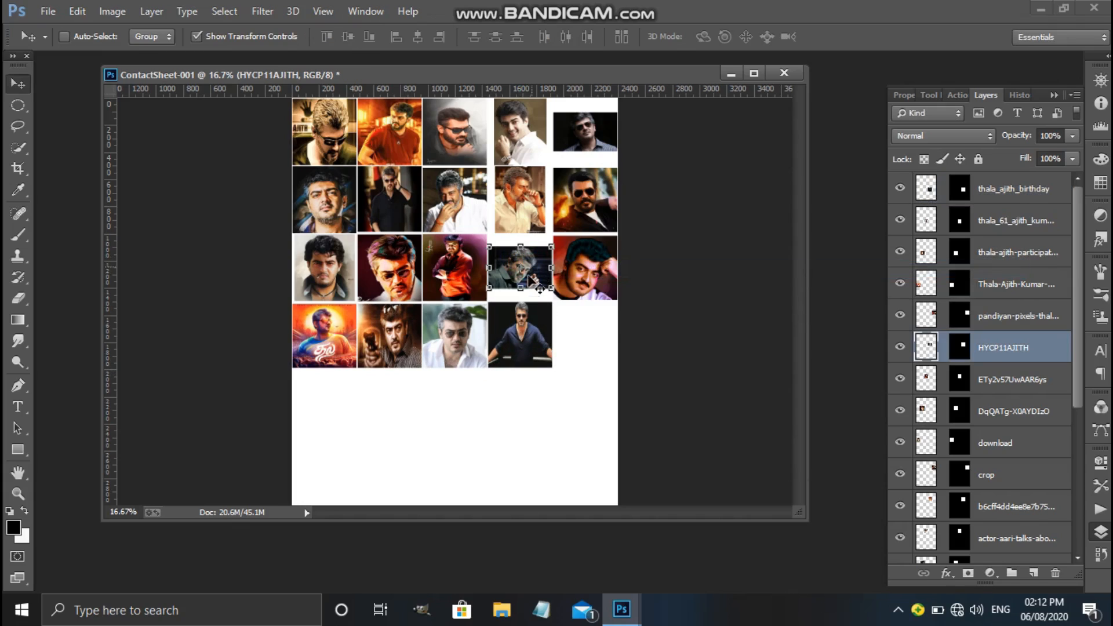
{"action": "left_click_drag", "start_coordinate": [521, 288], "coordinate": [521, 300]}
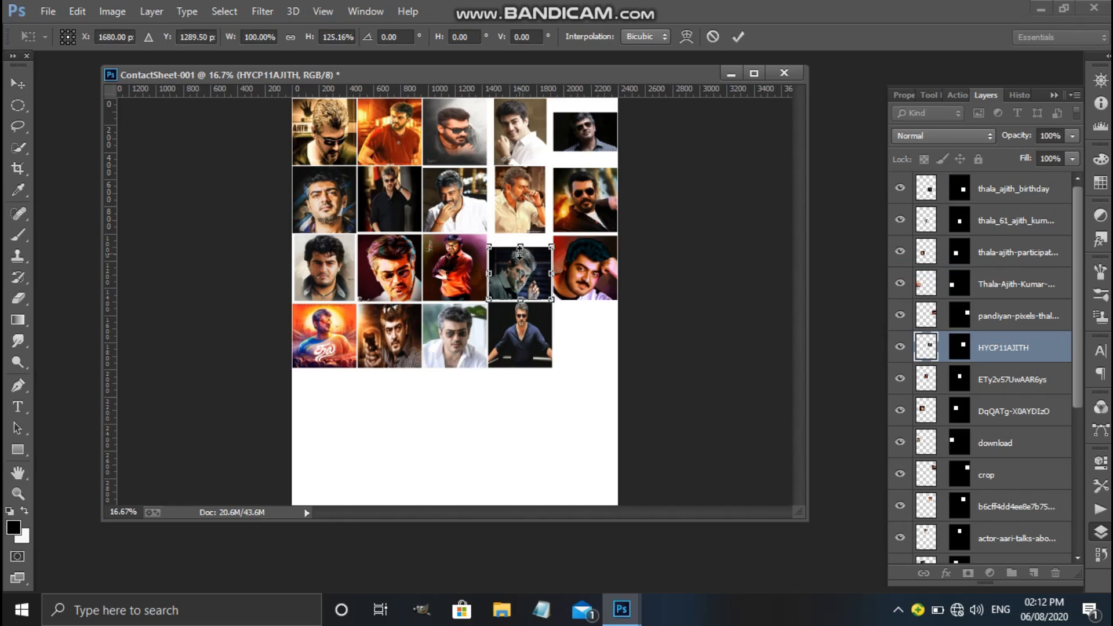
{"action": "left_click_drag", "start_coordinate": [519, 252], "coordinate": [520, 244]}
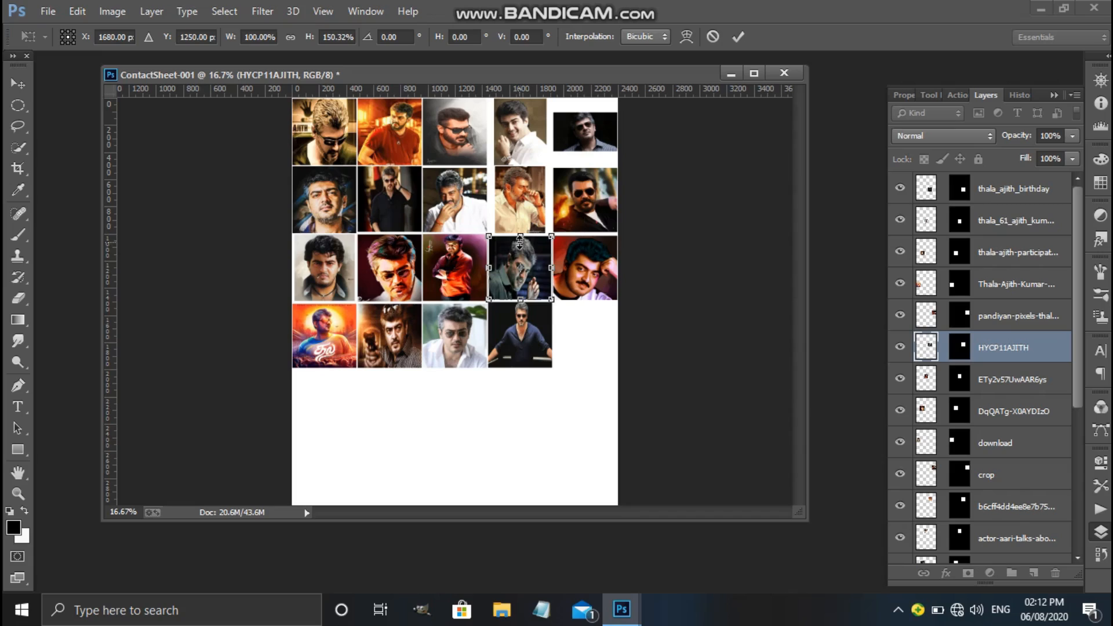
{"action": "key", "text": "Return"}
Step: Shrink the fourth photo in the second row from its upper edge to about 98% height
{"action": "right_click", "coordinate": [522, 206]}
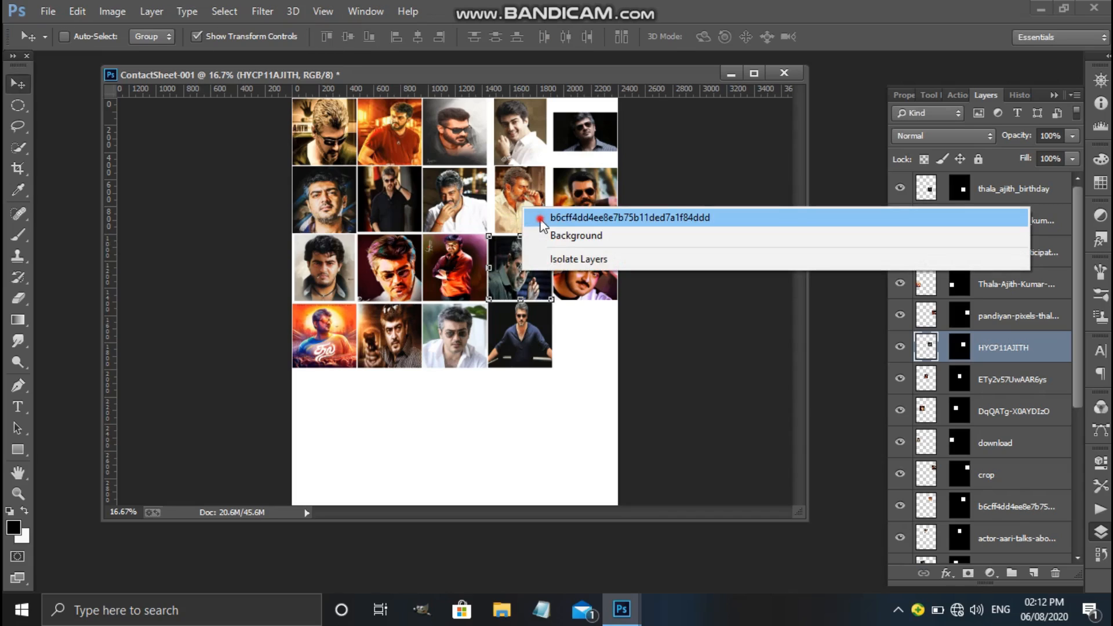
{"action": "left_click", "coordinate": [541, 218]}
{"action": "left_click_drag", "start_coordinate": [521, 169], "coordinate": [520, 172]}
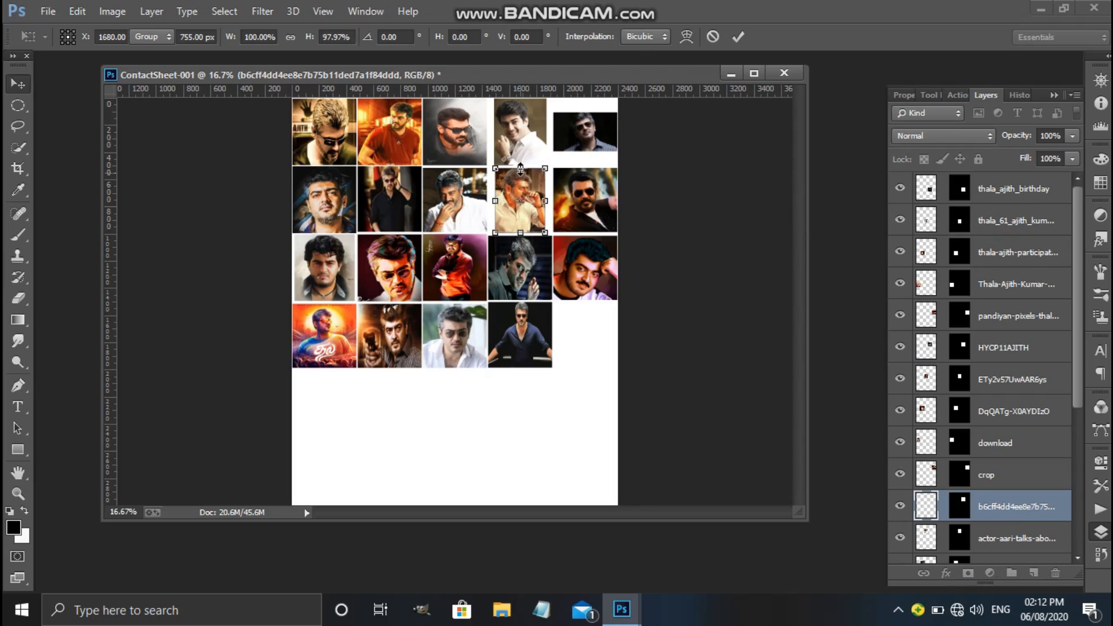
{"action": "key", "text": "Return"}
Step: Stretch the fourth photo in the top row on both sides to about 122% width so it fills its cell
{"action": "right_click", "coordinate": [529, 135]}
{"action": "left_click", "coordinate": [580, 135]}
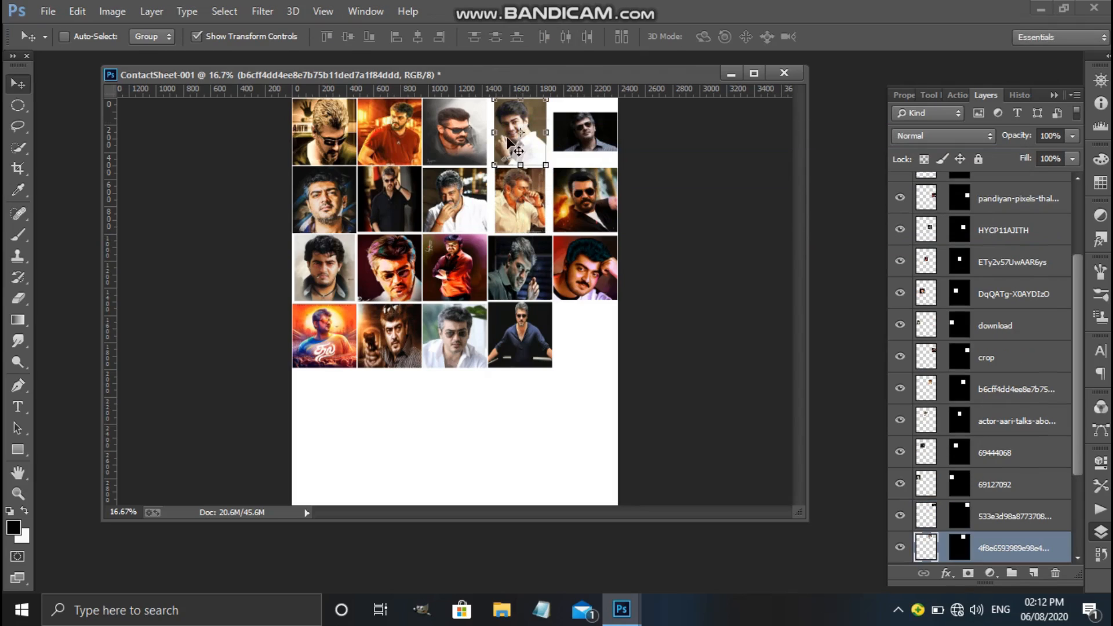
{"action": "left_click_drag", "start_coordinate": [494, 132], "coordinate": [548, 132]}
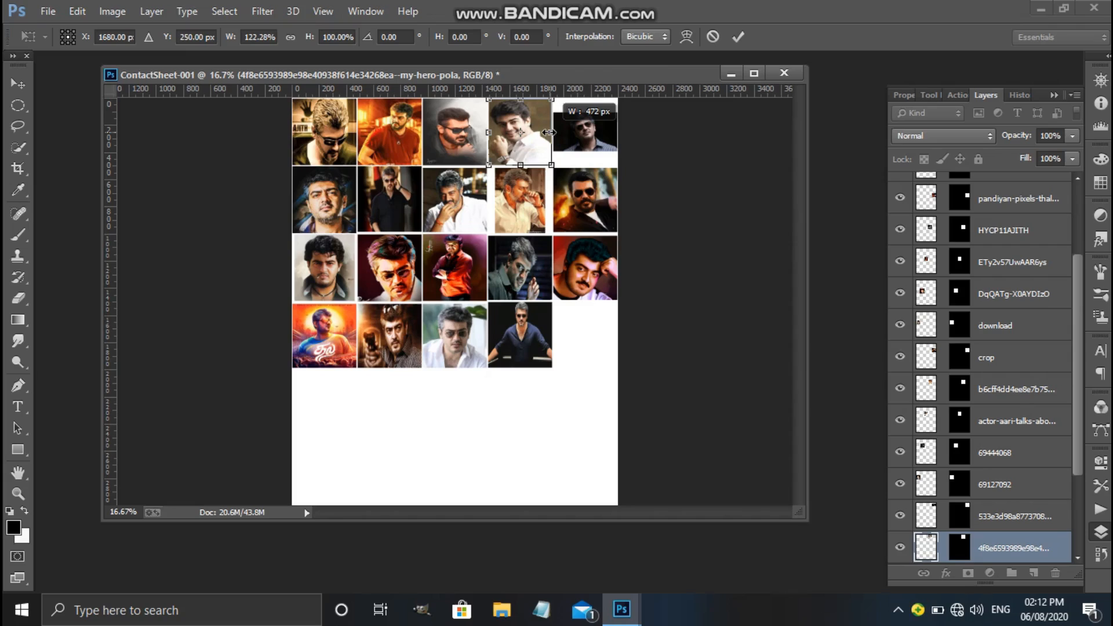
{"action": "key", "text": "Return"}
Step: Stretch the fourth photo in the second row on both sides to about 128% width so it fills its cell
{"action": "right_click", "coordinate": [520, 198]}
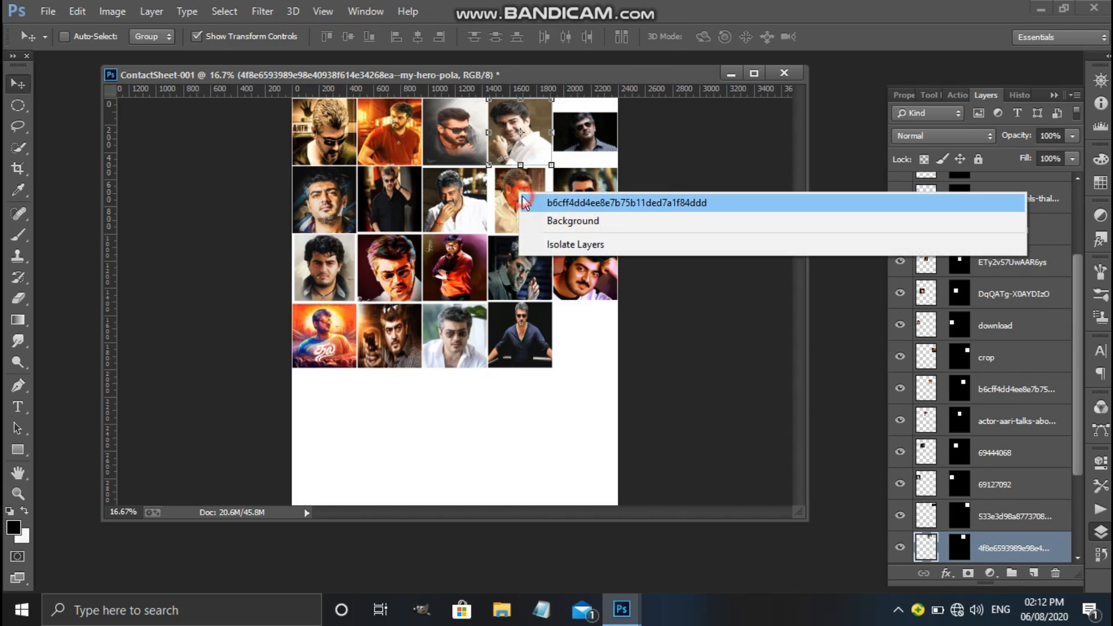
{"action": "left_click", "coordinate": [525, 203]}
{"action": "left_click_drag", "start_coordinate": [496, 199], "coordinate": [550, 201]}
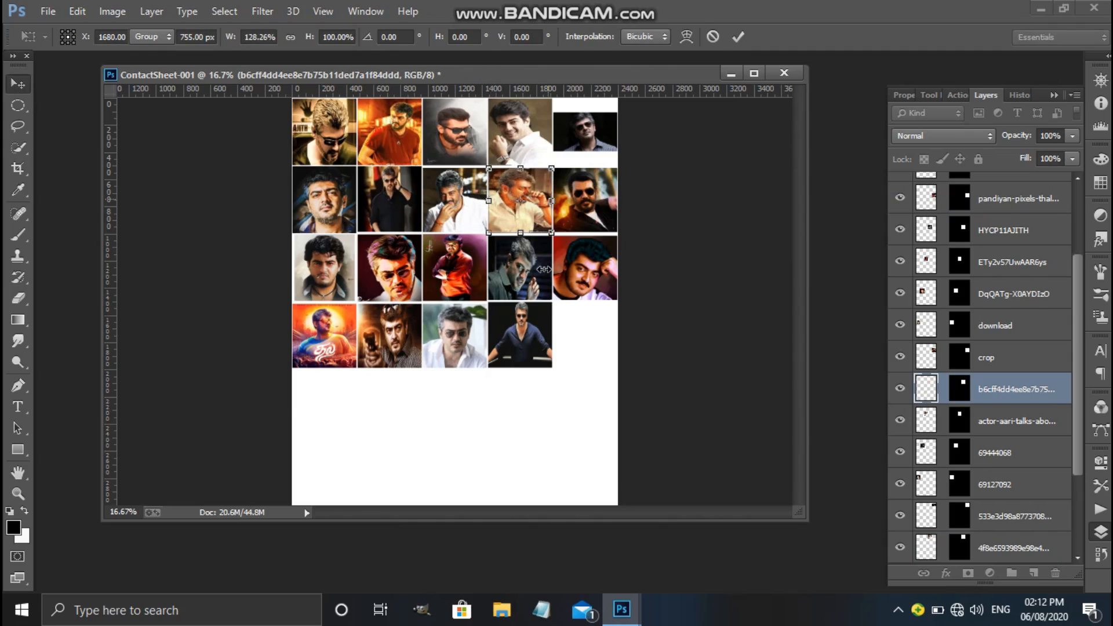
{"action": "key", "text": "Return"}
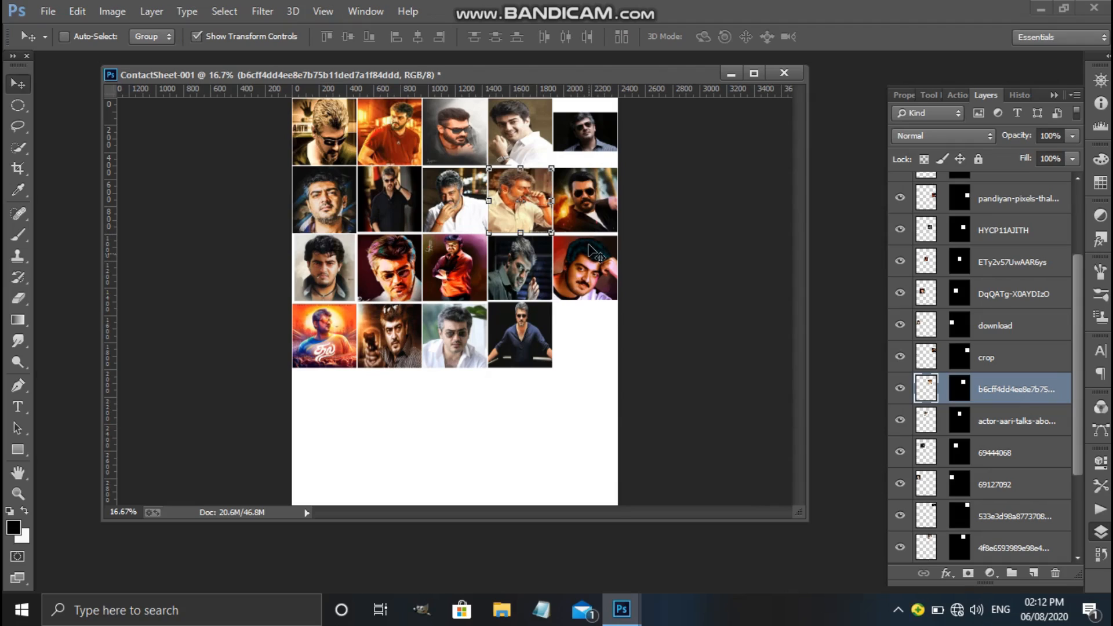
Step: Stretch the fifth photo in the top row up and down to about 172% height so it fills its cell
{"action": "right_click", "coordinate": [586, 118]}
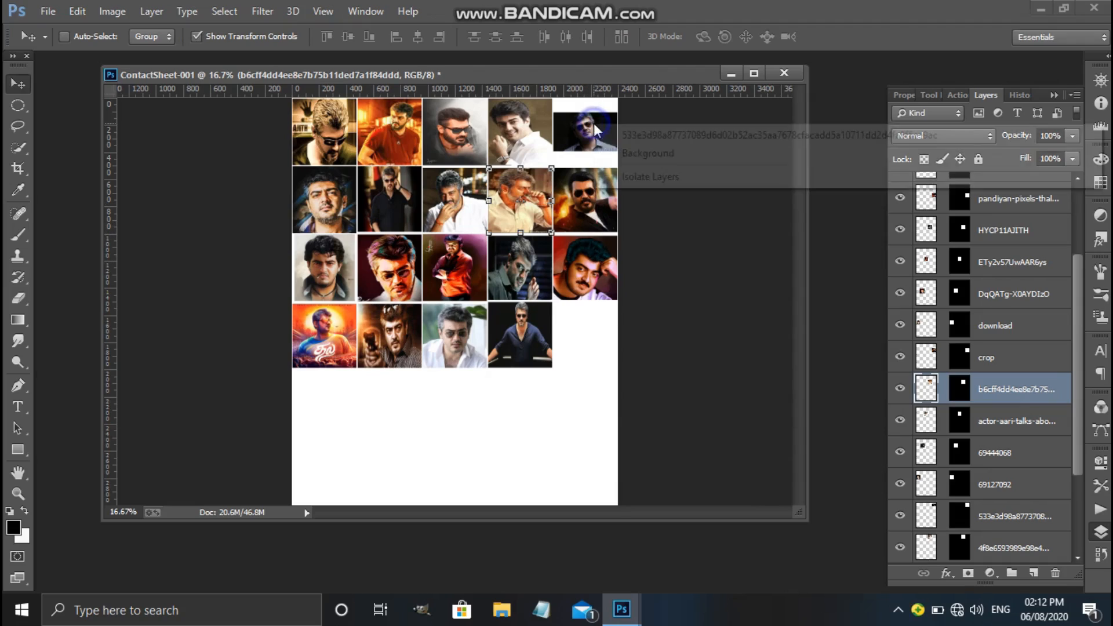
{"action": "left_click", "coordinate": [601, 134]}
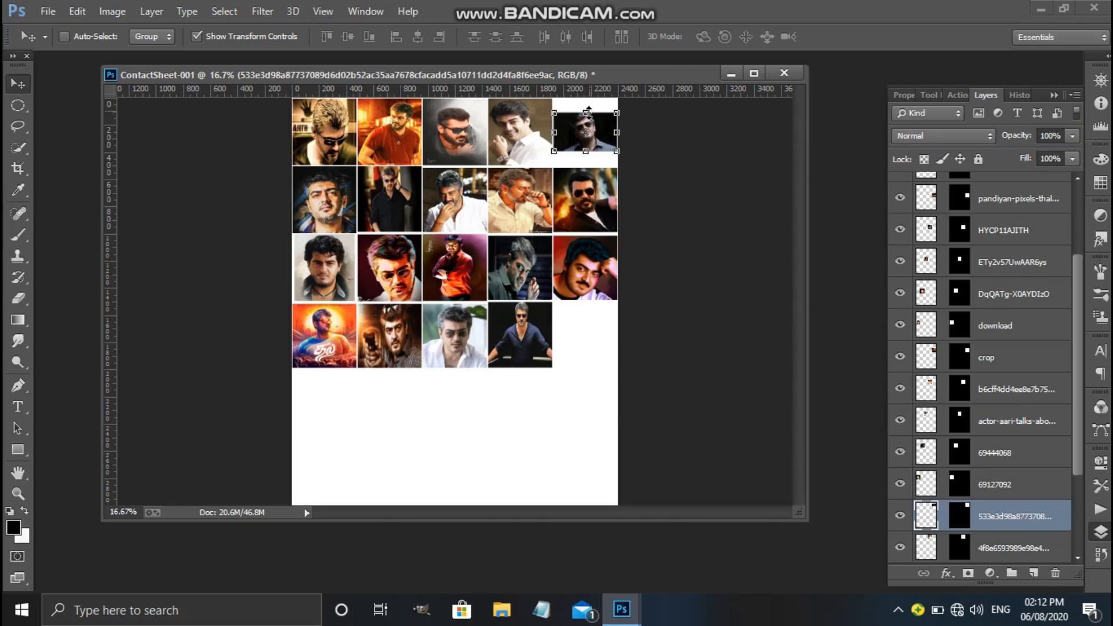
{"action": "left_click_drag", "start_coordinate": [588, 113], "coordinate": [586, 99]}
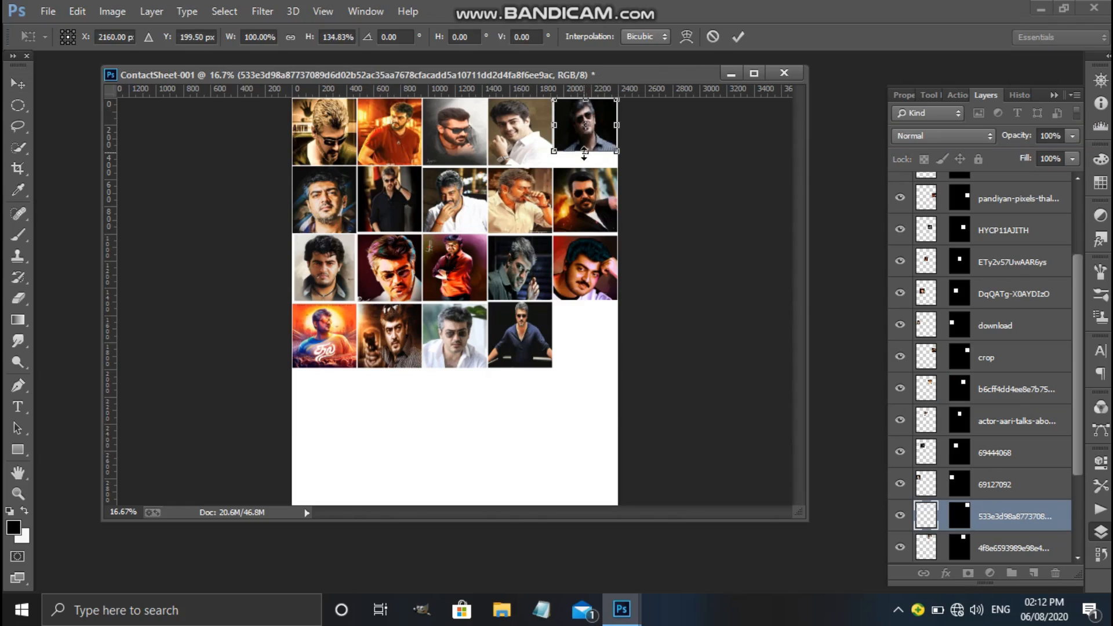
{"action": "left_click_drag", "start_coordinate": [584, 151], "coordinate": [588, 166]}
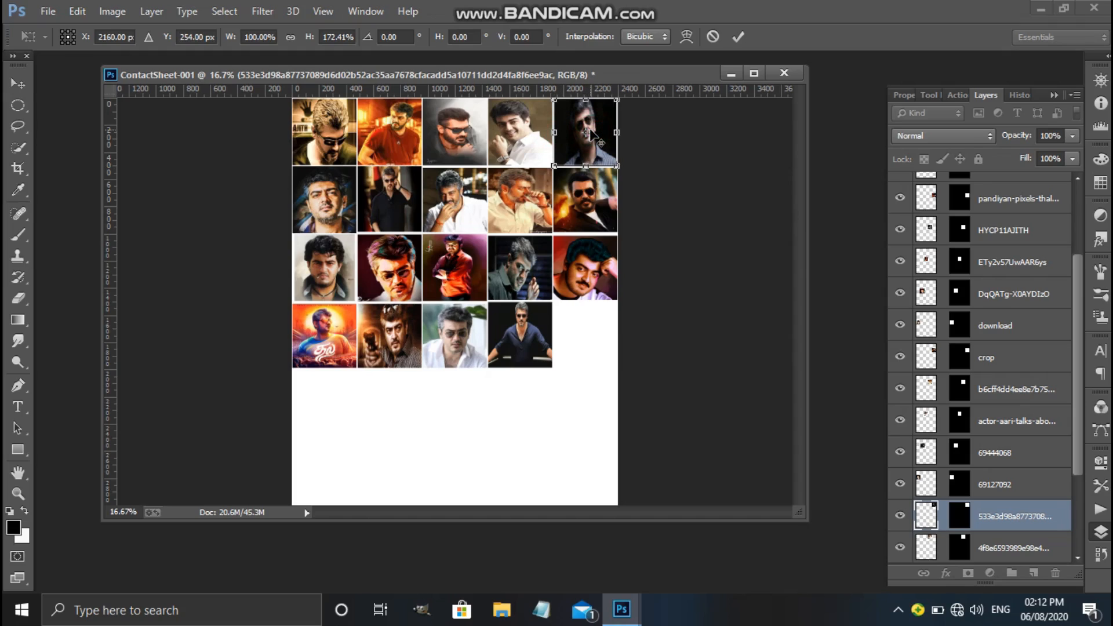
{"action": "key", "text": "Return"}
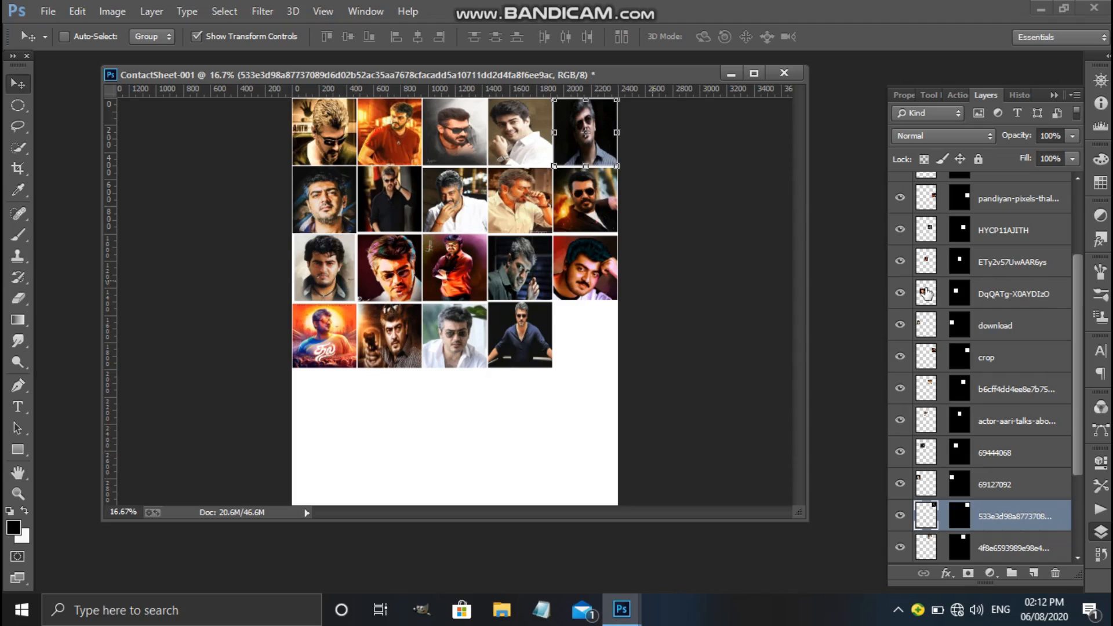
Step: Stamp all visible layers into a new merged layer above the topmost photo layer, thala_ajith_birthday
{"action": "left_click_drag", "start_coordinate": [1080, 301], "coordinate": [1080, 192]}
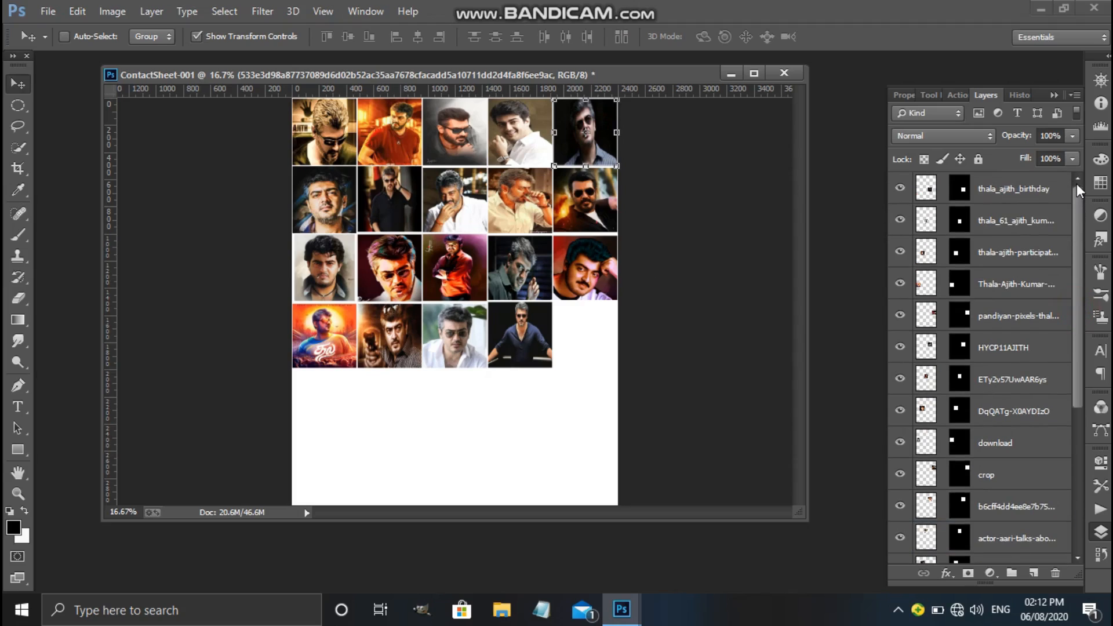
{"action": "left_click", "coordinate": [961, 199]}
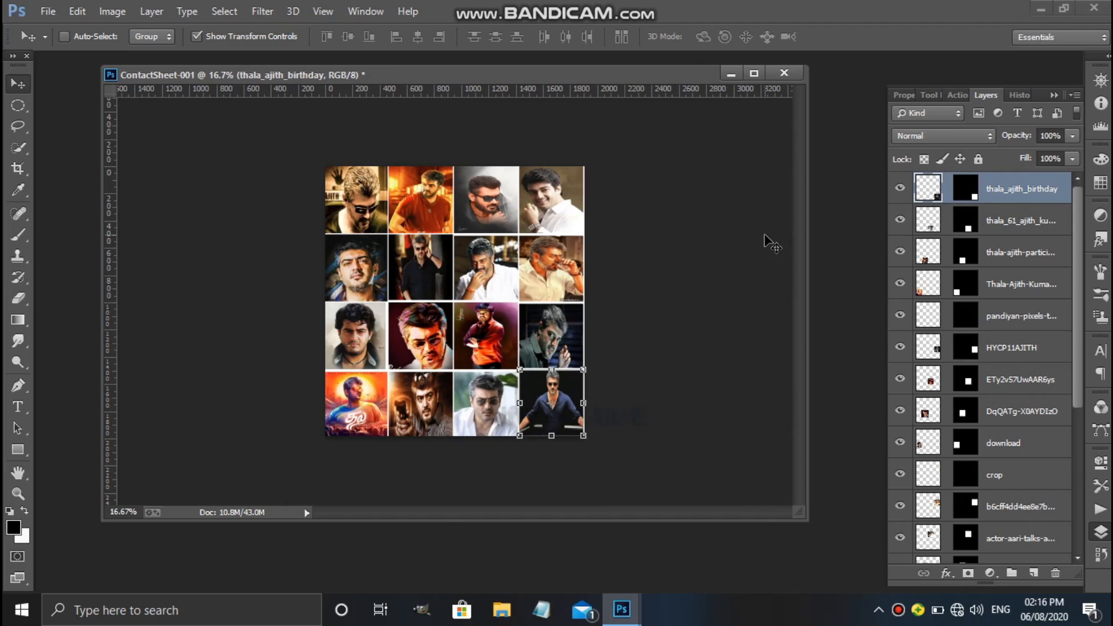
{"action": "key", "text": "shift+ctrl+alt+e"}
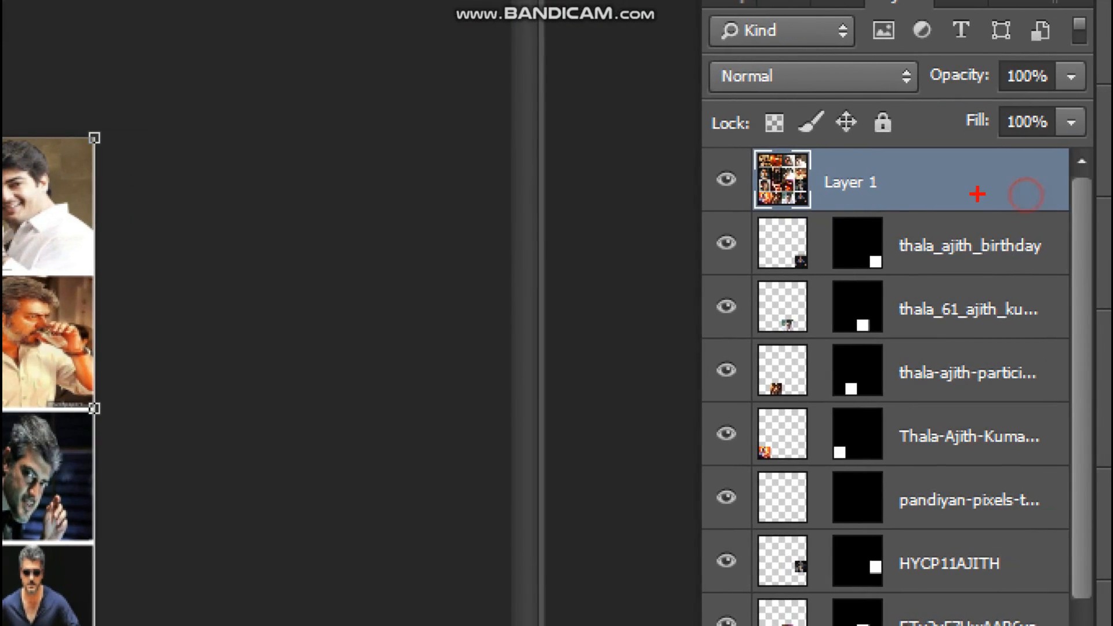
{"action": "mouse_move", "coordinate": [886, 203]}
{"action": "left_mouse_down"}
{"action": "mouse_move", "coordinate": [830, 223]}
{"action": "mouse_move", "coordinate": [710, 221]}
{"action": "mouse_move", "coordinate": [673, 150]}
{"action": "mouse_move", "coordinate": [808, 74]}
{"action": "mouse_move", "coordinate": [922, 94]}
{"action": "mouse_move", "coordinate": [991, 161]}
{"action": "mouse_move", "coordinate": [986, 195]}
{"action": "mouse_move", "coordinate": [844, 248]}
{"action": "left_mouse_up"}
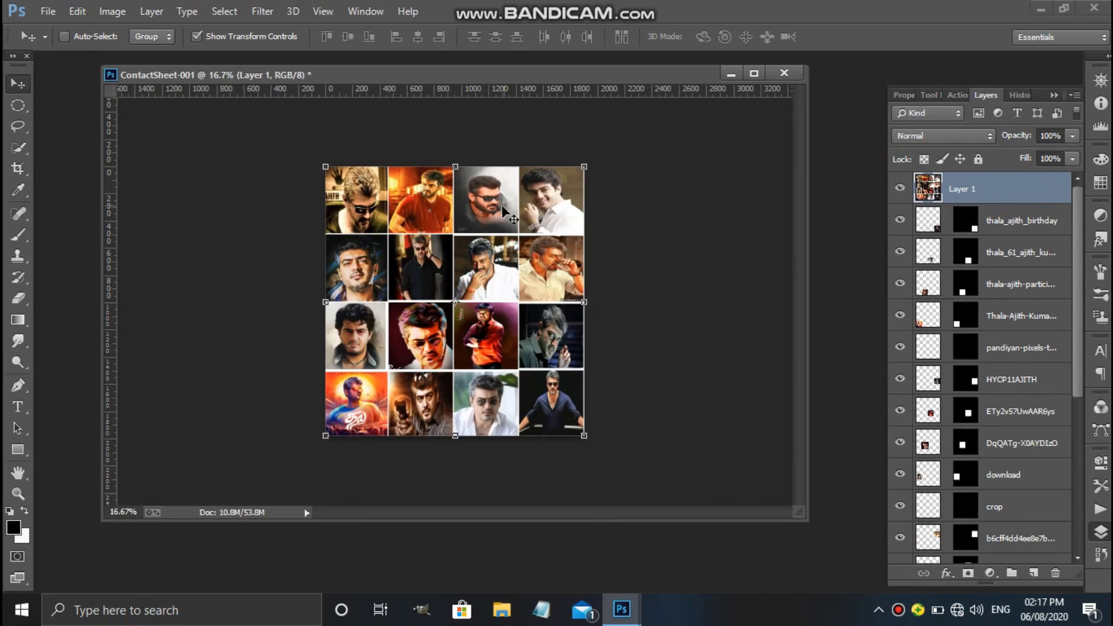
{"action": "left_click_drag", "start_coordinate": [498, 216], "coordinate": [459, 214]}
{"action": "key", "text": "ctrl+z"}
Step: Define the merged photo grid as a pattern named ContactSheet-001
{"action": "left_click", "coordinate": [78, 11]}
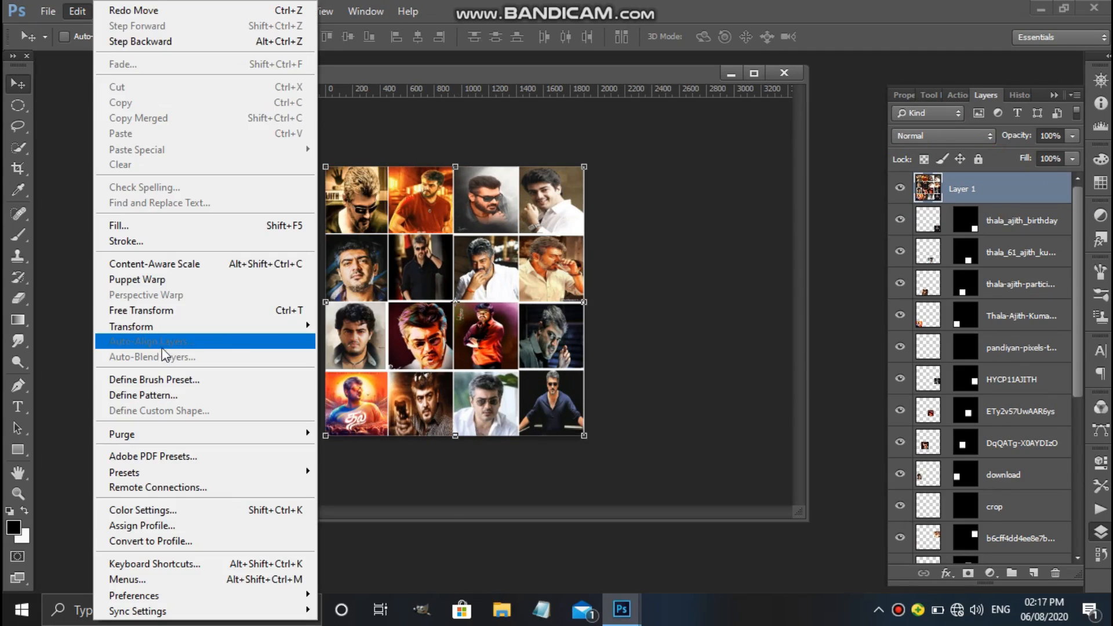
{"action": "left_click", "coordinate": [169, 395]}
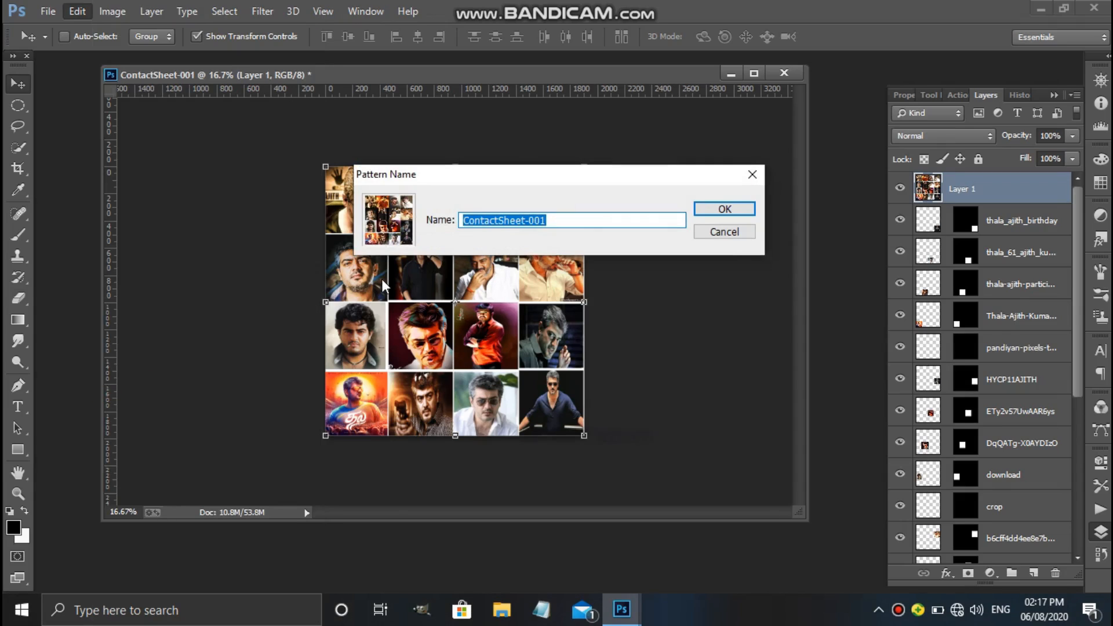
{"action": "left_click", "coordinate": [705, 210]}
Step: Close the ContactSheet-001 document without saving the changes
{"action": "left_click", "coordinate": [796, 74]}
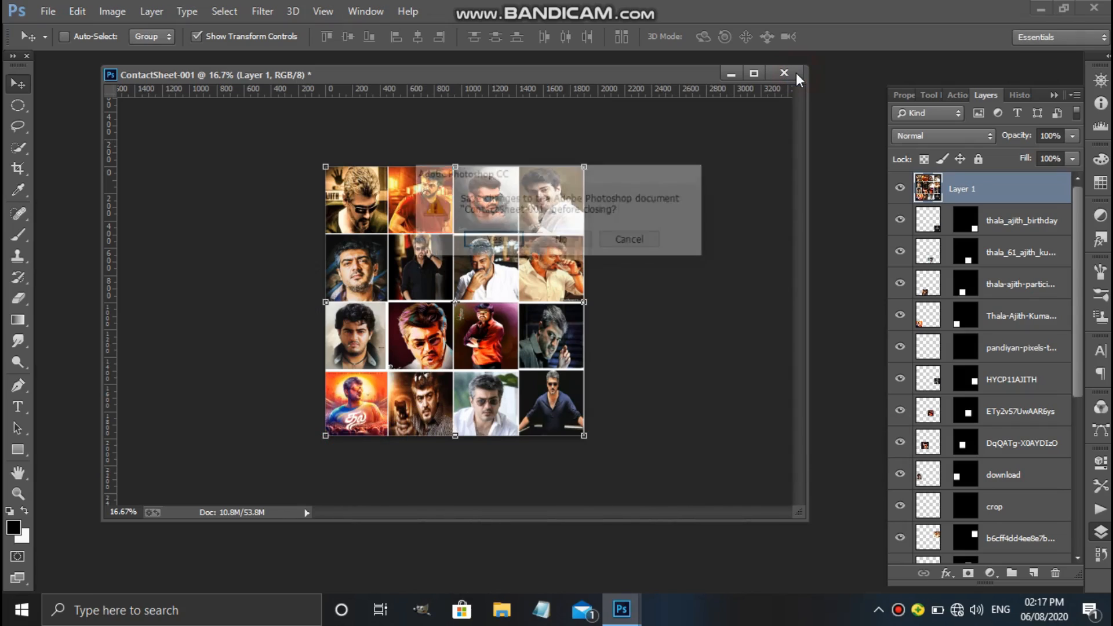
{"action": "key", "text": "Tab"}
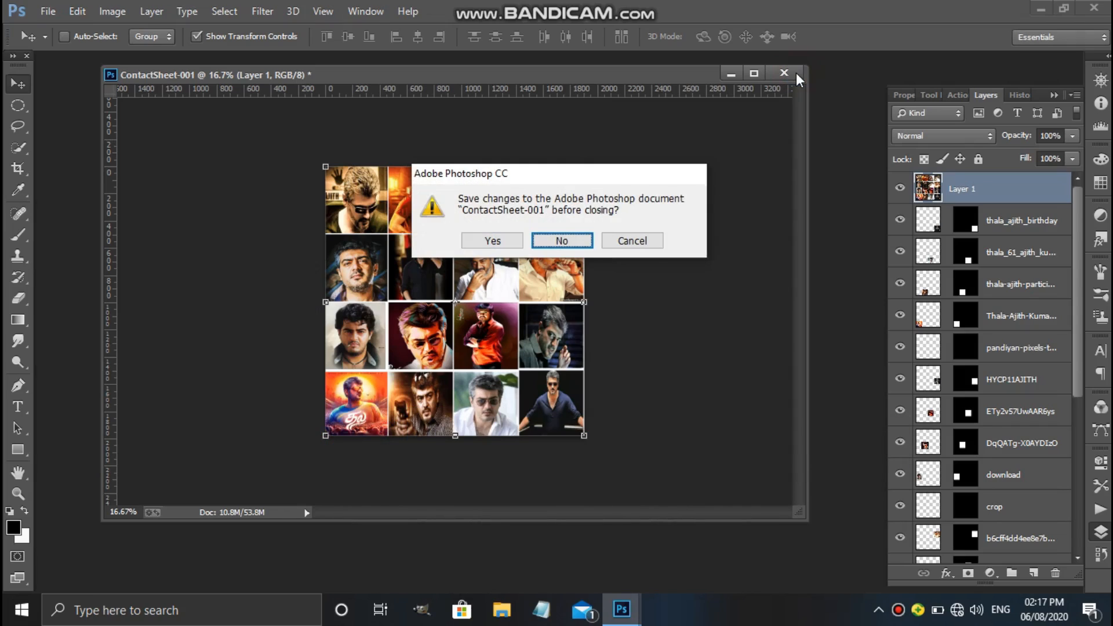
{"action": "key", "text": "Return"}
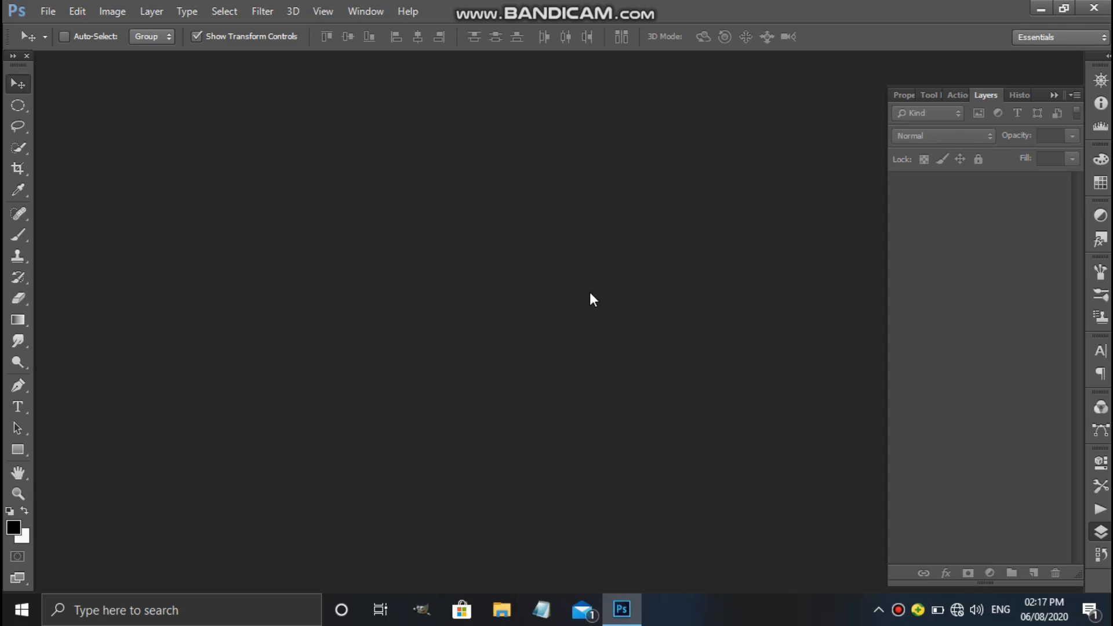
Step: Start opening an image and browse to the Thala folder inside APPU on drive D
{"action": "key", "text": "ctrl+o"}
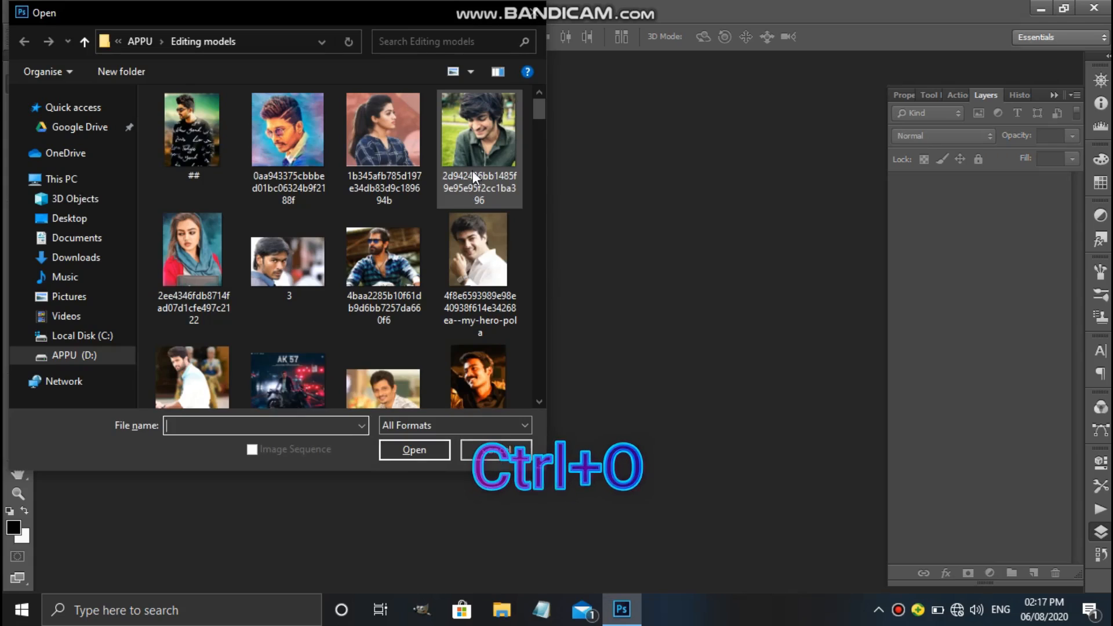
{"action": "left_click", "coordinate": [475, 152]}
{"action": "key", "text": "Down"}
{"action": "key", "text": "Down"}
{"action": "key", "text": "Down"}
{"action": "key", "text": "Down"}
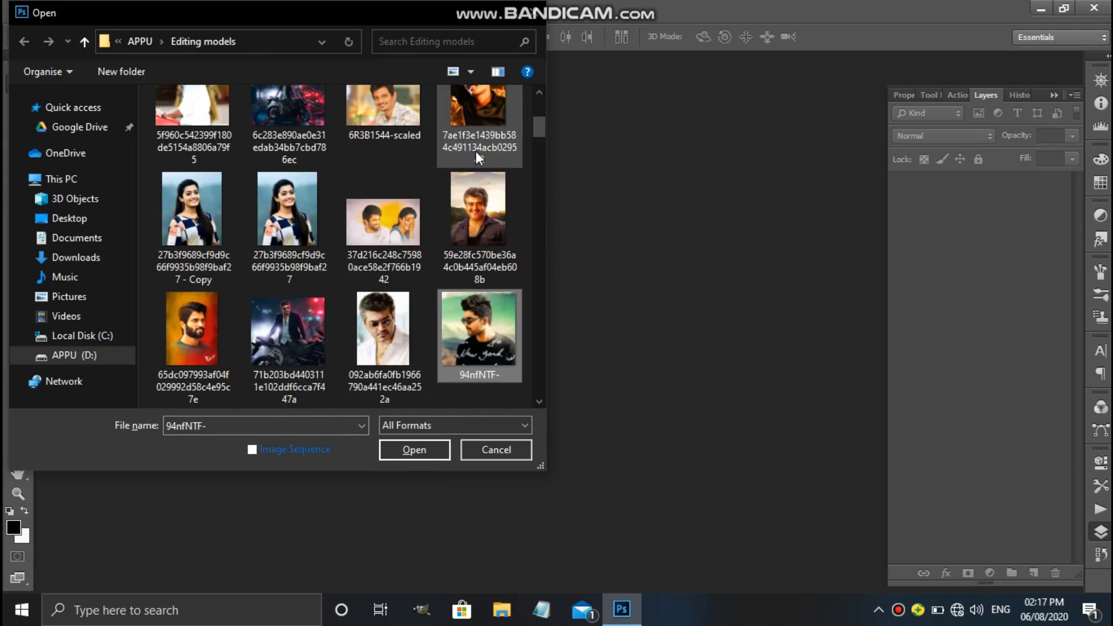
{"action": "key", "text": "BackSpace"}
{"action": "key", "text": "Down"}
{"action": "key", "text": "Down"}
{"action": "key", "text": "Down"}
{"action": "key", "text": "Down"}
{"action": "key", "text": "Down"}
{"action": "key", "text": "Down"}
{"action": "key", "text": "Down"}
{"action": "key", "text": "Down"}
{"action": "key", "text": "Down"}
{"action": "key", "text": "Down"}
{"action": "key", "text": "Down"}
{"action": "key", "text": "Down"}
{"action": "key", "text": "Down"}
{"action": "key", "text": "Down"}
{"action": "key", "text": "Down"}
{"action": "key", "text": "Down"}
{"action": "key", "text": "Down"}
{"action": "key", "text": "Down"}
{"action": "key", "text": "Down"}
{"action": "key", "text": "Down"}
{"action": "key", "text": "Down"}
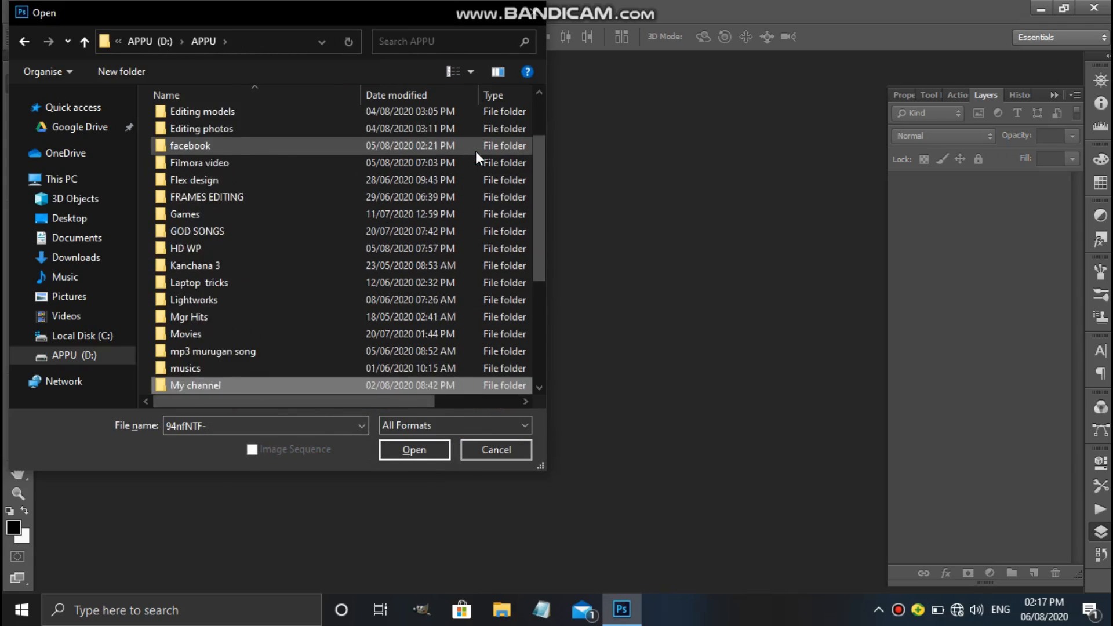
{"action": "key", "text": "Up"}
{"action": "key", "text": "Up"}
{"action": "key", "text": "Down"}
{"action": "key", "text": "Down"}
{"action": "key", "text": "Down"}
{"action": "key", "text": "Down"}
{"action": "key", "text": "Down"}
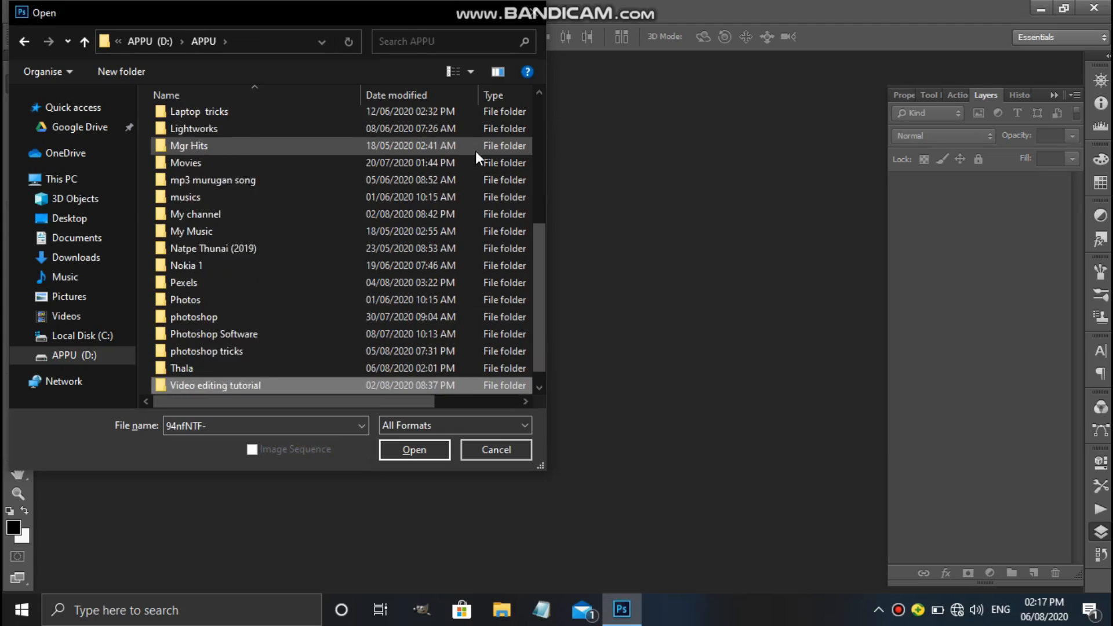
{"action": "key", "text": "Up"}
{"action": "key", "text": "Return"}
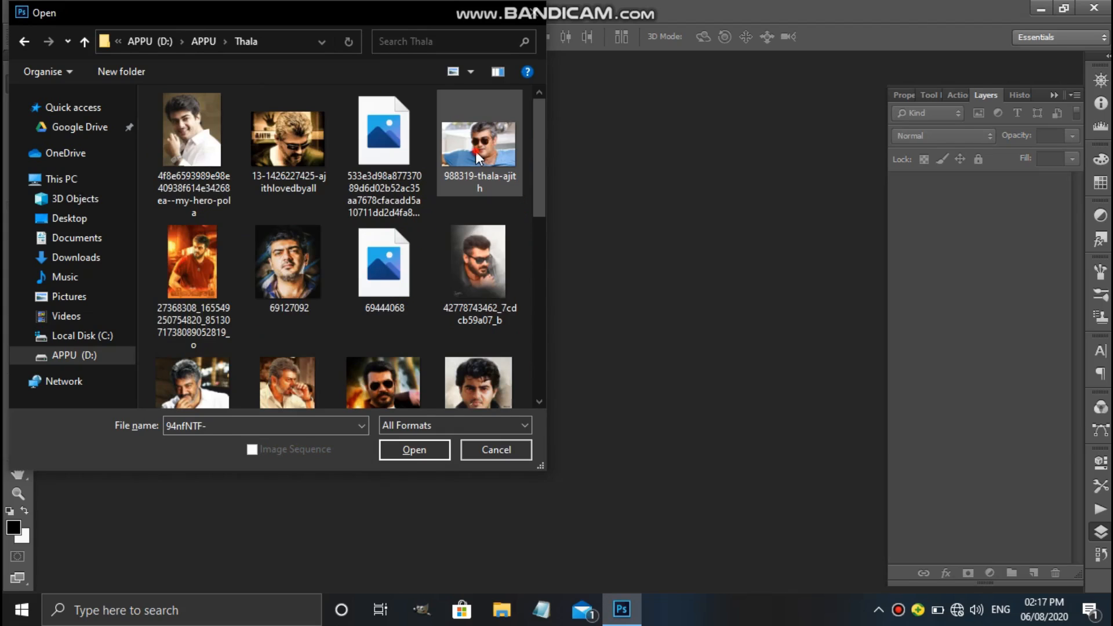
Step: Open the HYCP11AJITH photo from the Thala folder and close it again
{"action": "left_click", "coordinate": [476, 151]}
{"action": "key", "text": "Down"}
{"action": "key", "text": "Left"}
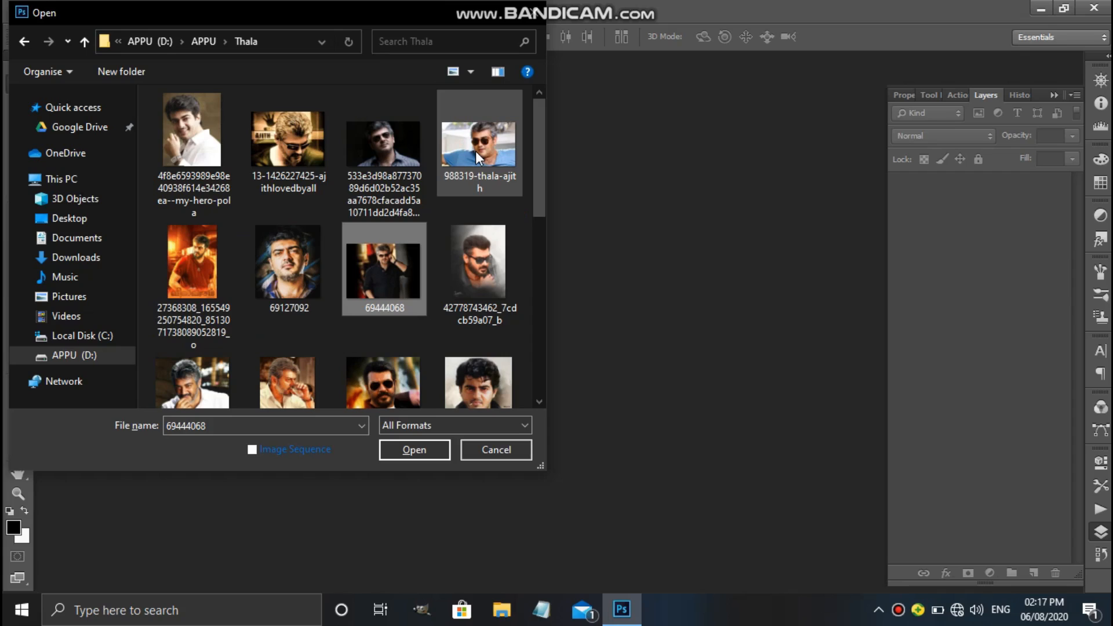
{"action": "key", "text": "Down"}
{"action": "key", "text": "Down"}
{"action": "key", "text": "Down"}
{"action": "key", "text": "Down"}
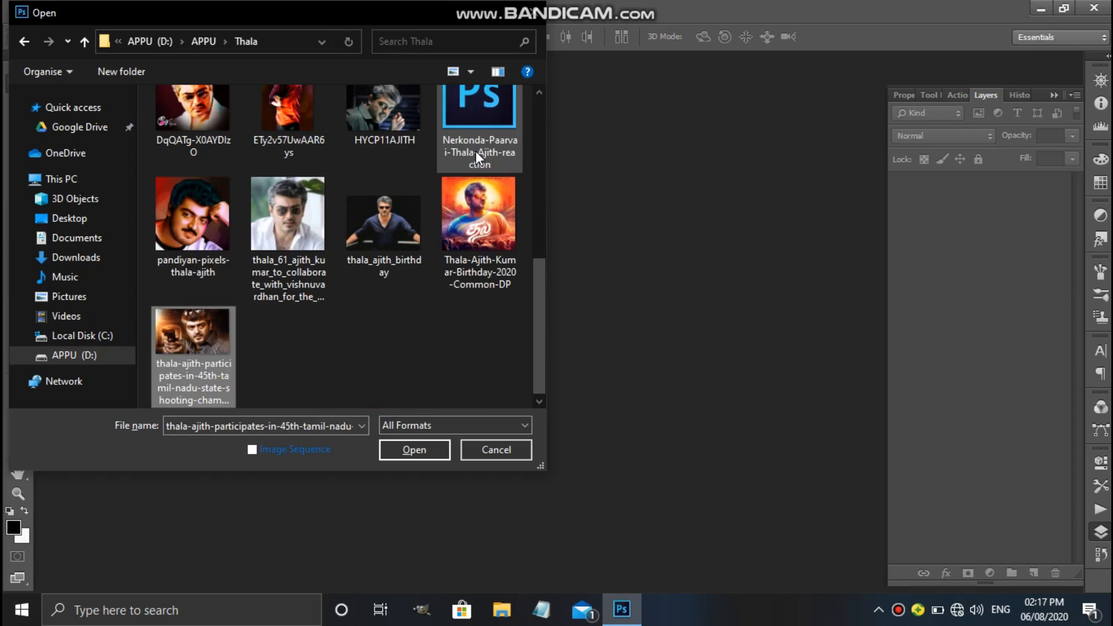
{"action": "key", "text": "Up"}
{"action": "key", "text": "Right"}
{"action": "key", "text": "Up"}
{"action": "key", "text": "Up"}
{"action": "key", "text": "Down"}
{"action": "key", "text": "Down"}
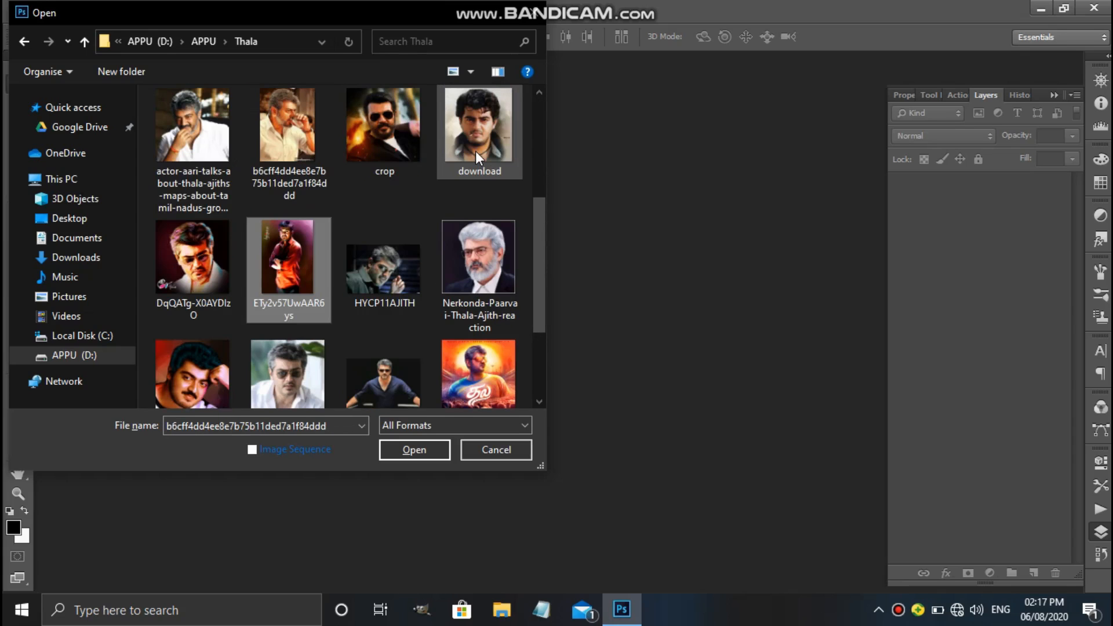
{"action": "key", "text": "Right"}
{"action": "key", "text": "Up"}
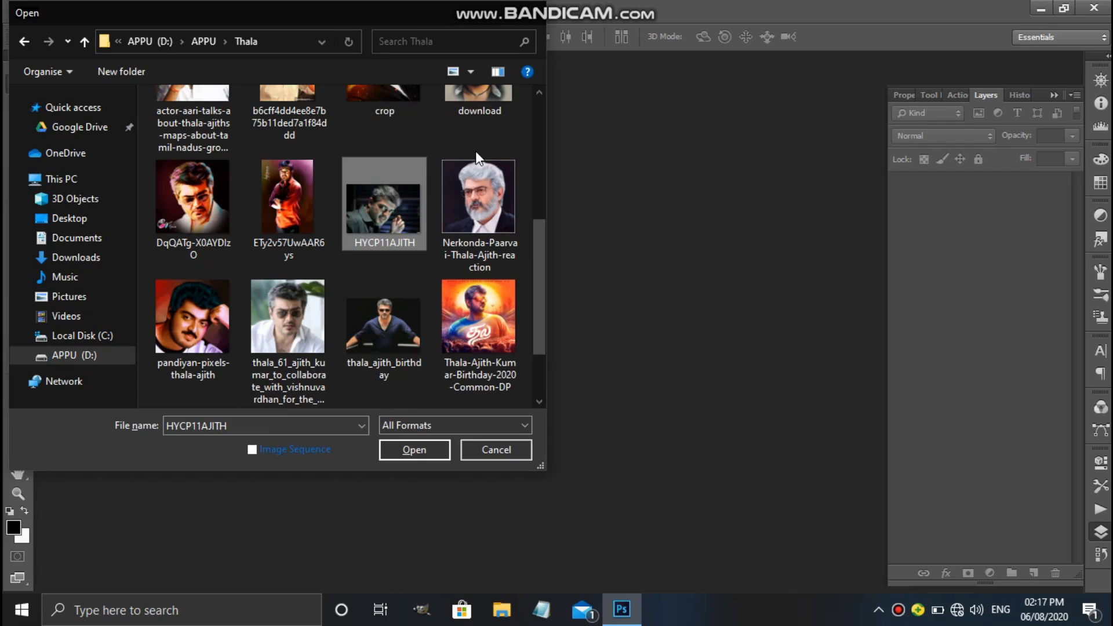
{"action": "key", "text": "Return"}
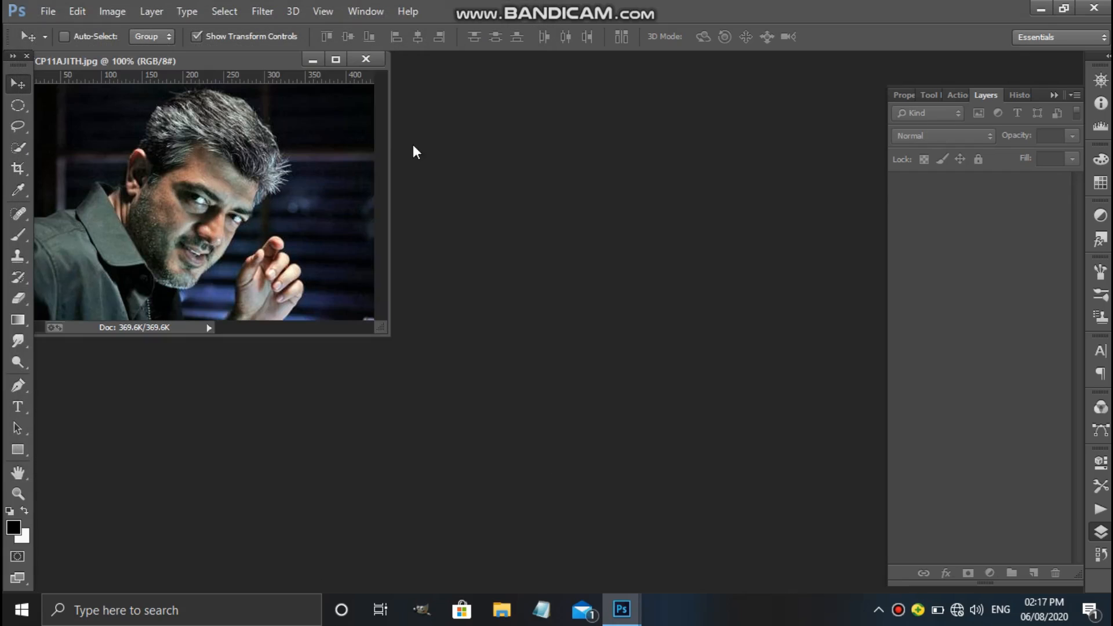
{"action": "left_click", "coordinate": [366, 59]}
Step: Open the DqQATg-X0AYDIzO portrait from the Thala folder
{"action": "key", "text": "ctrl+o"}
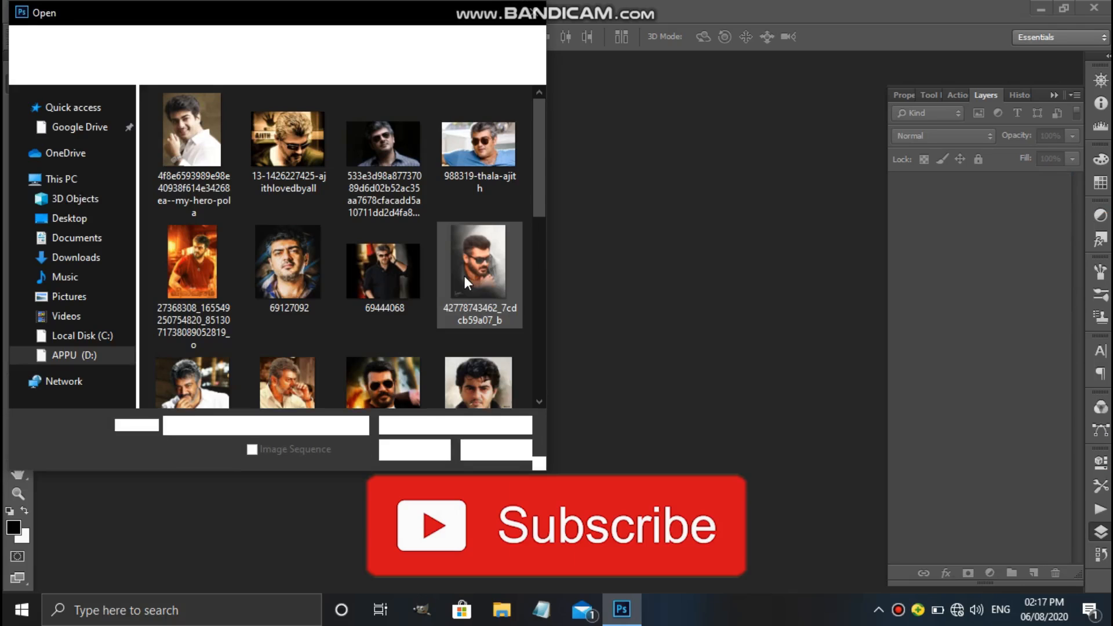
{"action": "scroll", "coordinate": [466, 283], "scroll_direction": "down", "scroll_amount": 1}
{"action": "scroll", "coordinate": [464, 276], "scroll_direction": "down", "scroll_amount": 2}
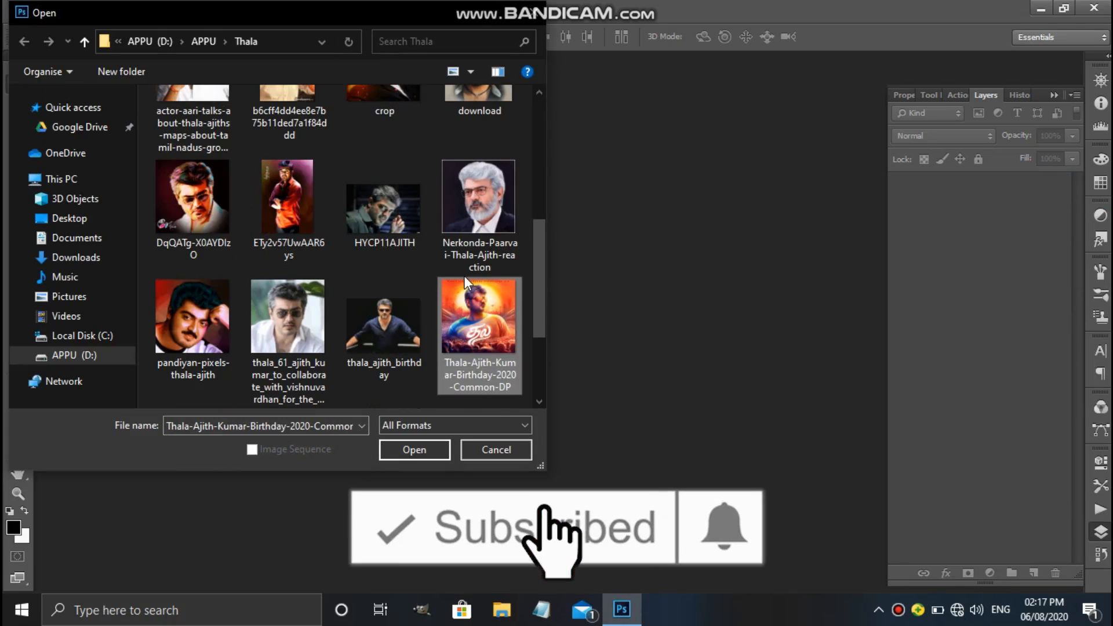
{"action": "key", "text": "Left"}
{"action": "scroll", "coordinate": [464, 276], "scroll_direction": "up", "scroll_amount": 1}
{"action": "key", "text": "Up"}
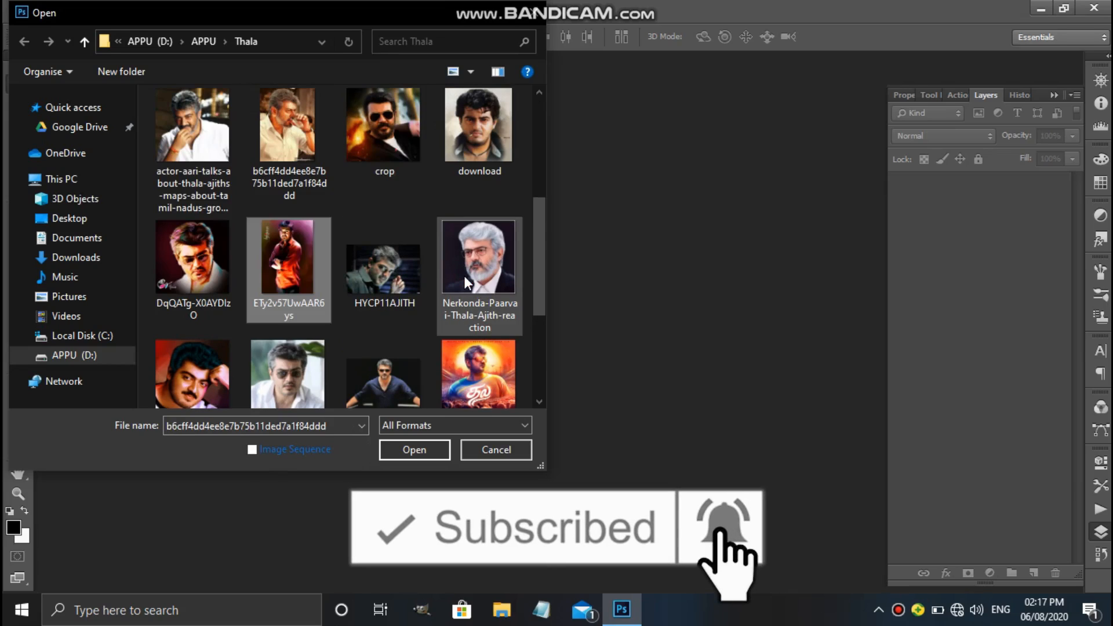
{"action": "key", "text": "Down"}
{"action": "key", "text": "Left"}
{"action": "key", "text": "Return"}
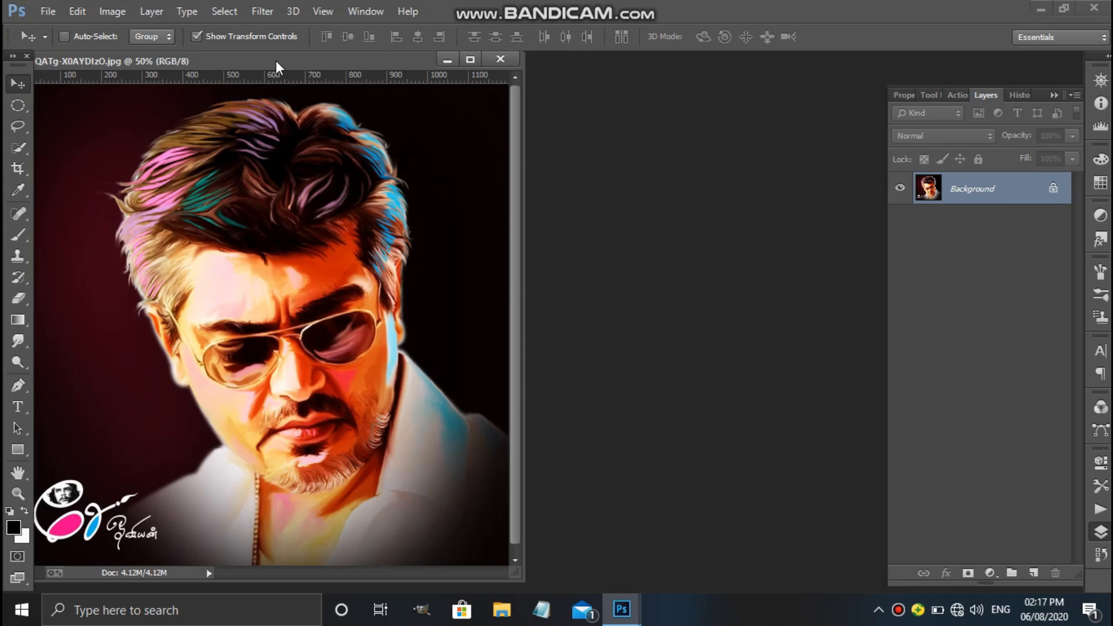
Step: Reposition the portrait's document window and add a Pattern fill layer above the Background
{"action": "left_click_drag", "start_coordinate": [276, 60], "coordinate": [482, 69]}
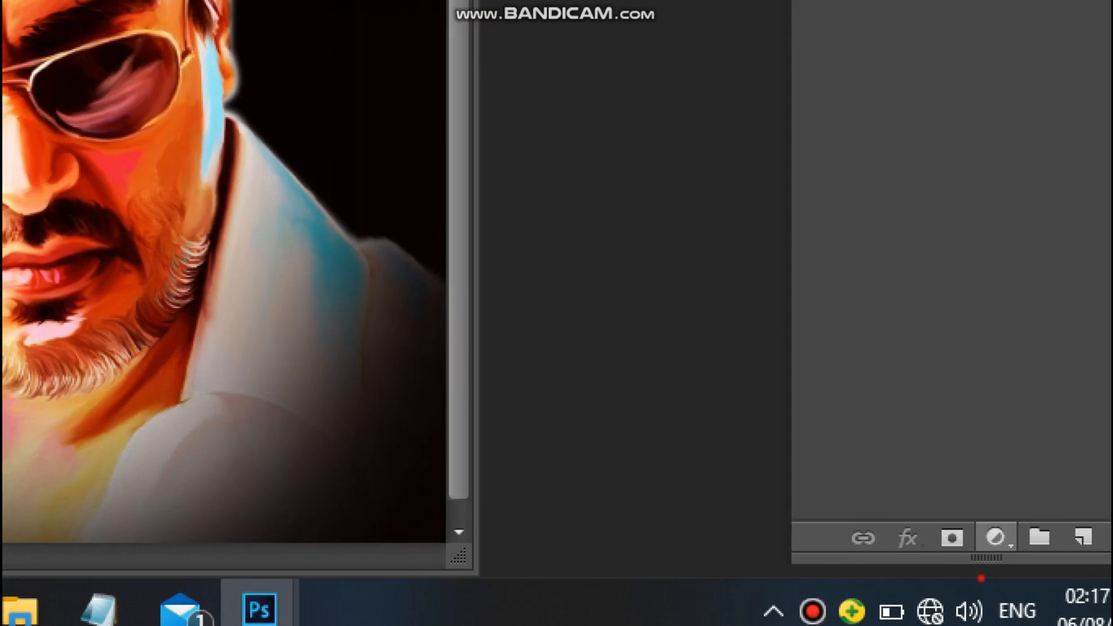
{"action": "left_click", "coordinate": [982, 579]}
{"action": "left_click_drag", "start_coordinate": [954, 505], "coordinate": [1015, 560]}
{"action": "left_click_drag", "start_coordinate": [1058, 491], "coordinate": [1003, 590]}
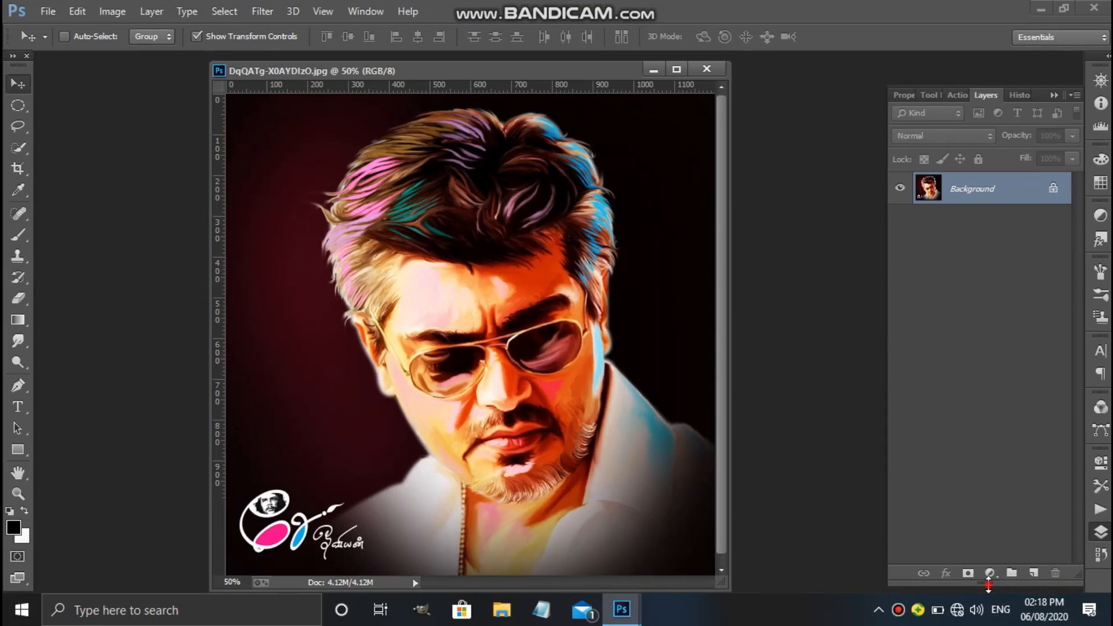
{"action": "left_click", "coordinate": [990, 574]}
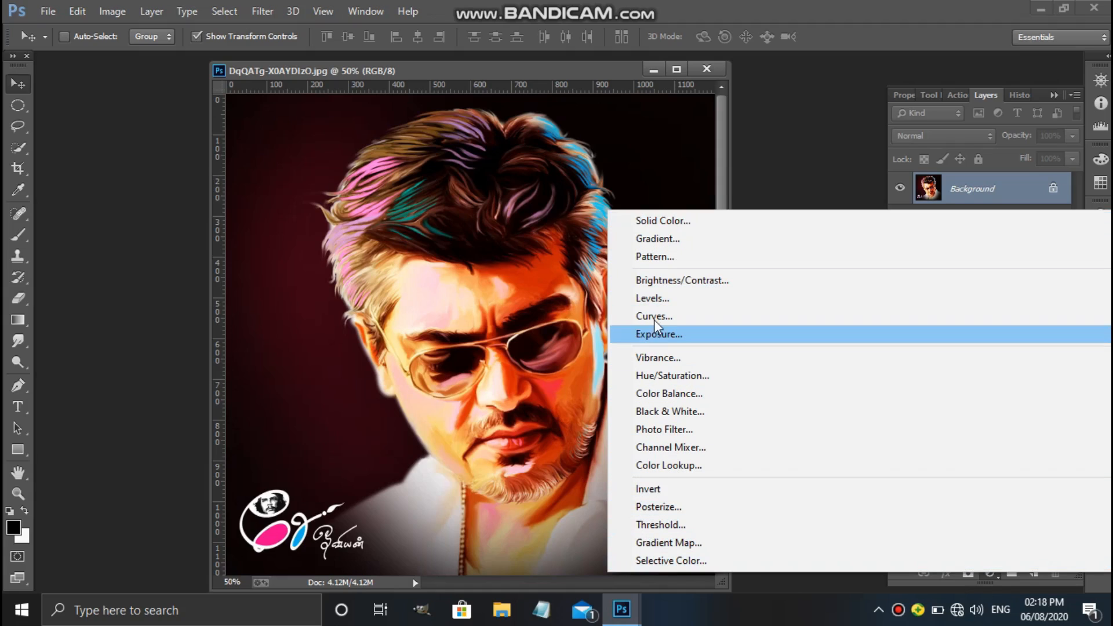
{"action": "left_click", "coordinate": [657, 255]}
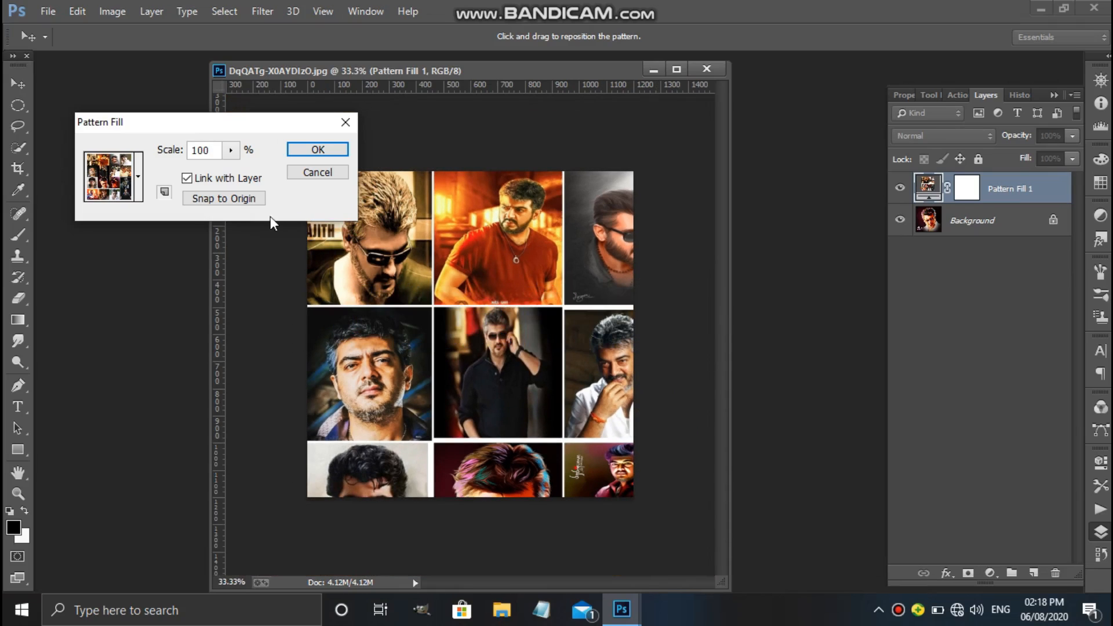
Step: Scale the photo grid pattern to 30% and apply the pattern fill
{"action": "left_click", "coordinate": [225, 152]}
{"action": "left_click_drag", "start_coordinate": [232, 170], "coordinate": [230, 171]}
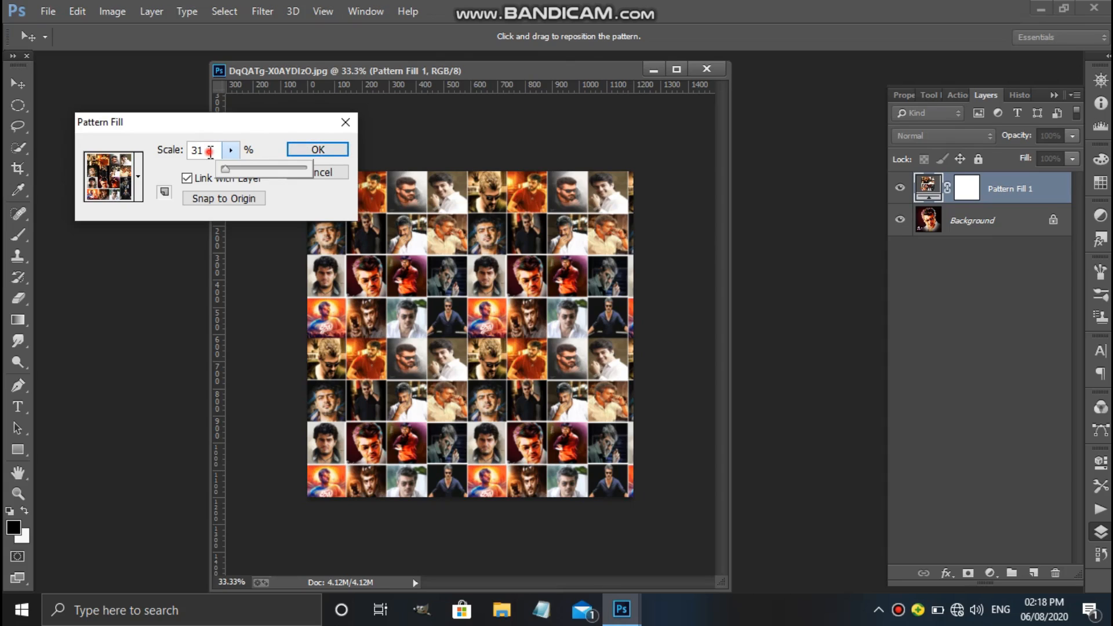
{"action": "left_click", "coordinate": [210, 151]}
{"action": "key", "text": "BackSpace"}
{"action": "type", "text": "0"}
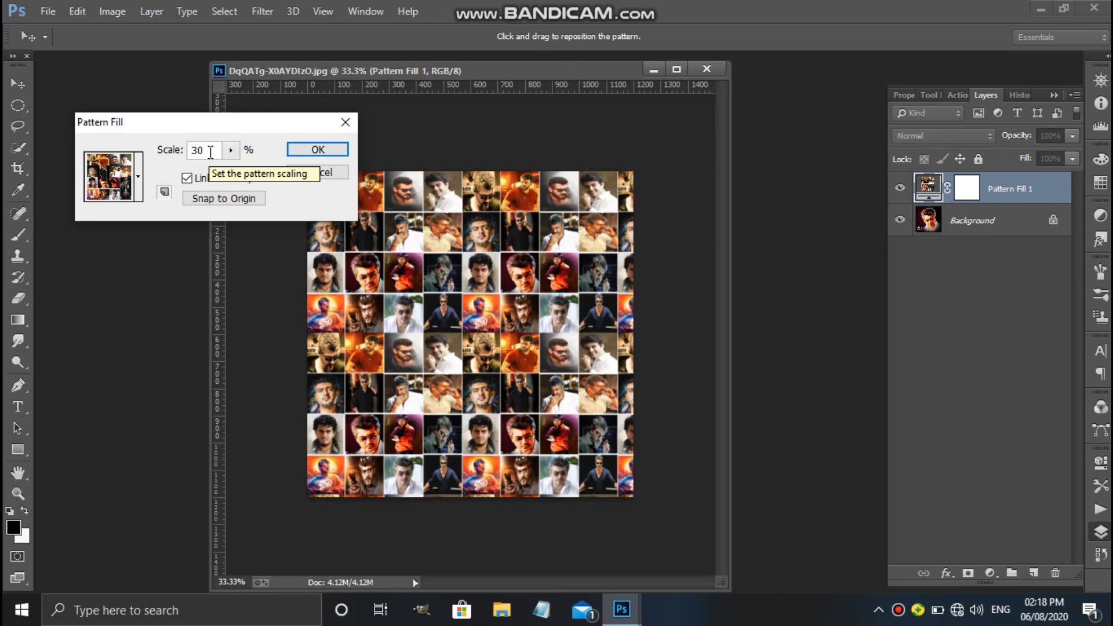
{"action": "left_click", "coordinate": [335, 150]}
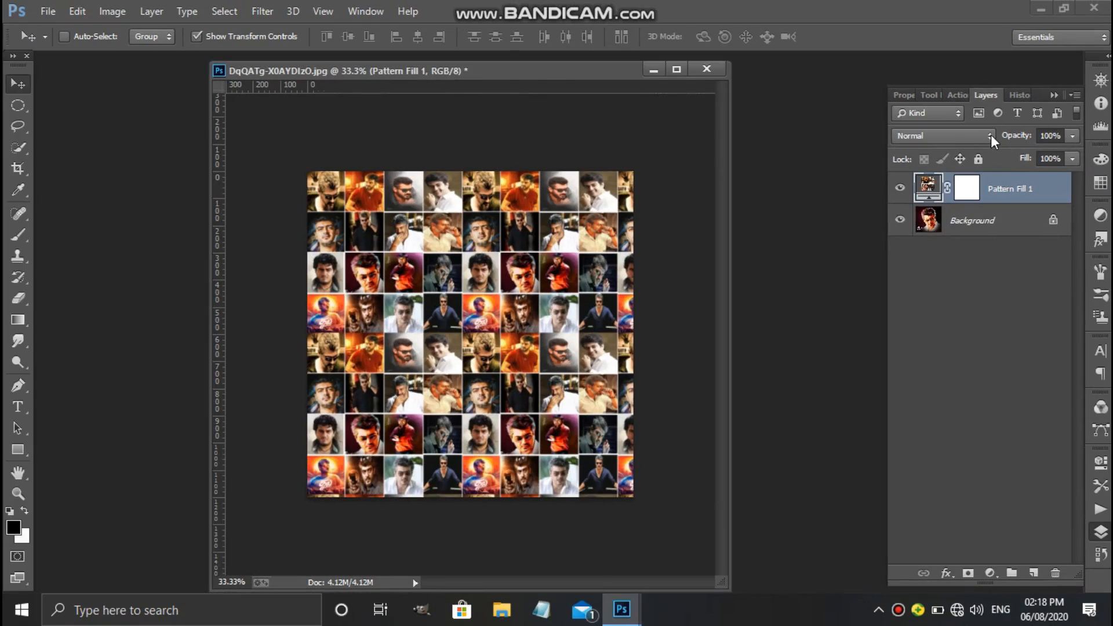
Step: Set the pattern fill layer's blend mode to Overlay
{"action": "left_click", "coordinate": [991, 137]}
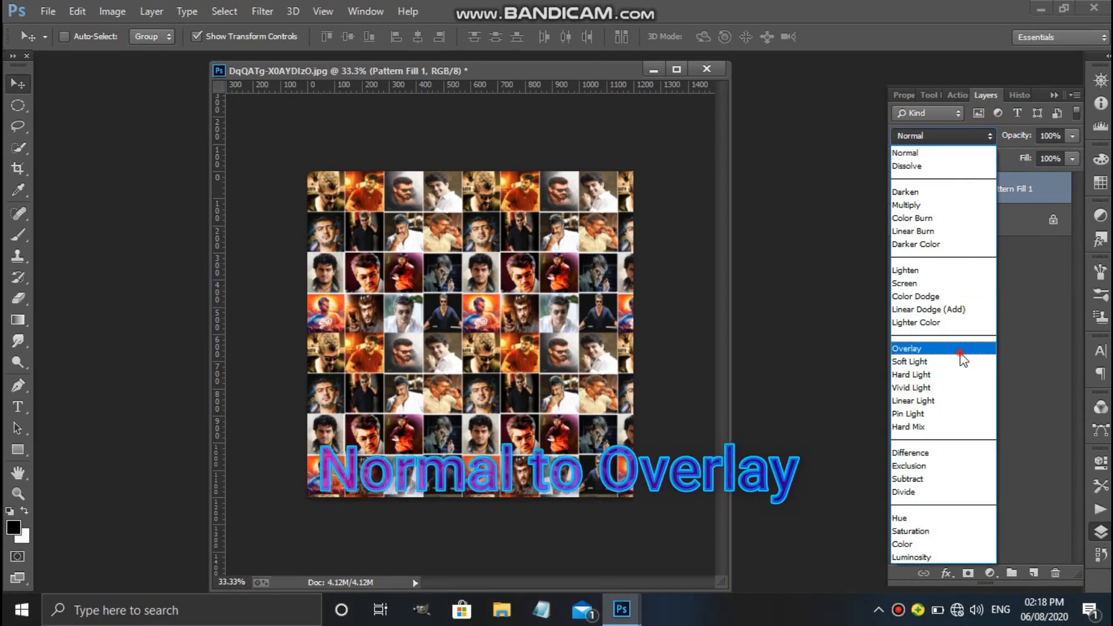
{"action": "left_click", "coordinate": [961, 352]}
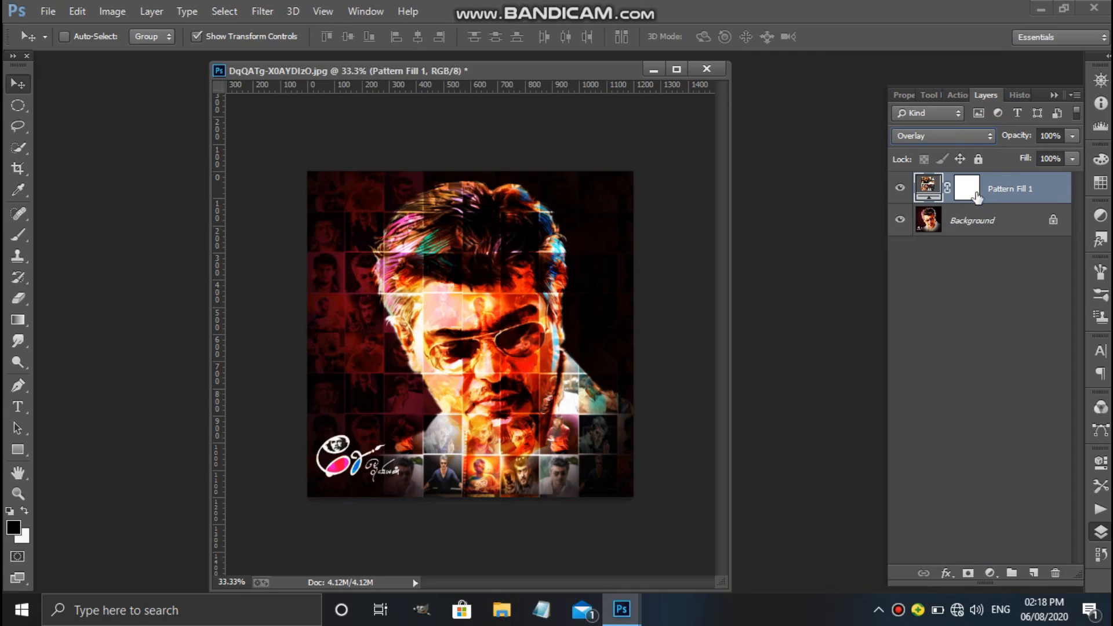
Step: Try a lower fill on the pattern layer and restore it to 100%
{"action": "left_click", "coordinate": [1052, 159]}
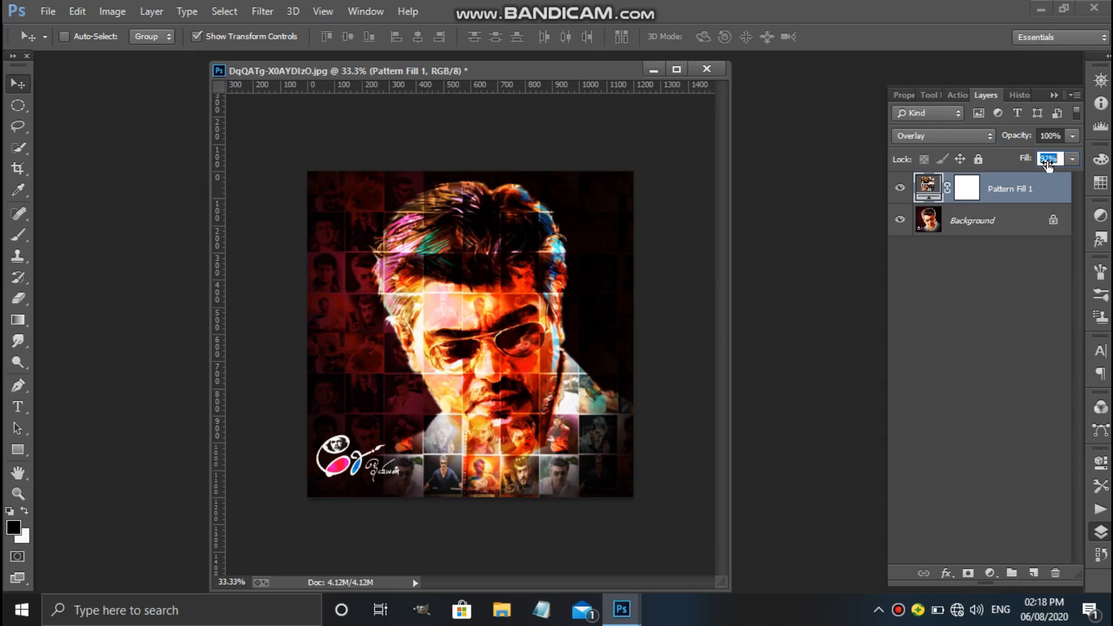
{"action": "left_click_drag", "start_coordinate": [1049, 165], "coordinate": [1053, 166]}
{"action": "left_click_drag", "start_coordinate": [1045, 164], "coordinate": [1076, 162]}
{"action": "left_click", "coordinate": [1041, 232]}
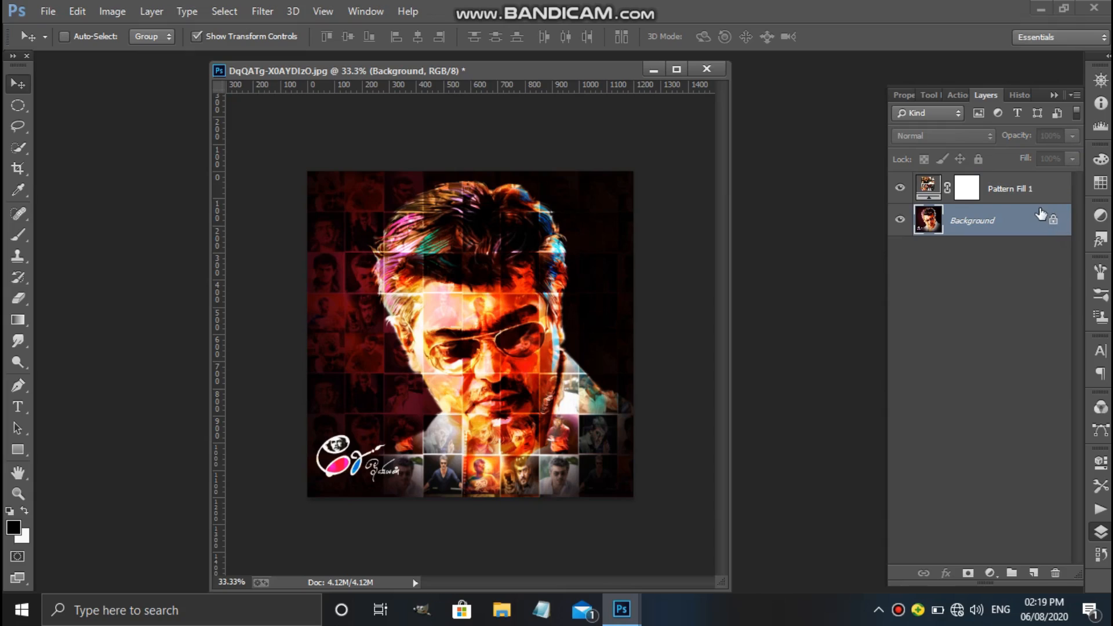
{"action": "left_click", "coordinate": [1036, 197]}
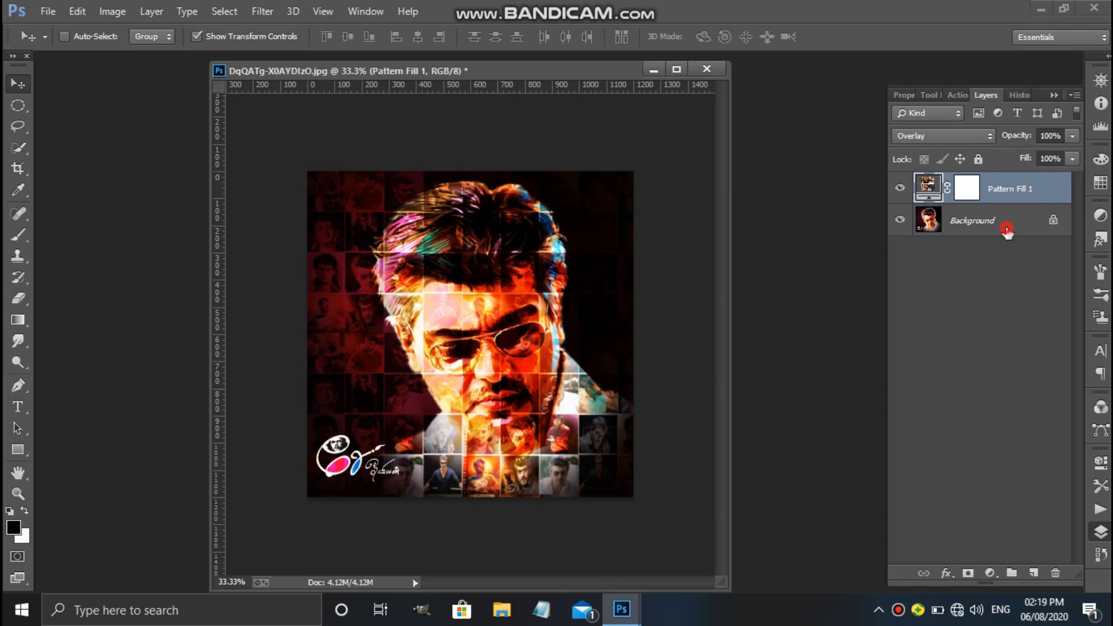
Step: Convert the Background portrait layer to a smart object
{"action": "left_click", "coordinate": [1007, 231]}
{"action": "right_click", "coordinate": [1008, 229]}
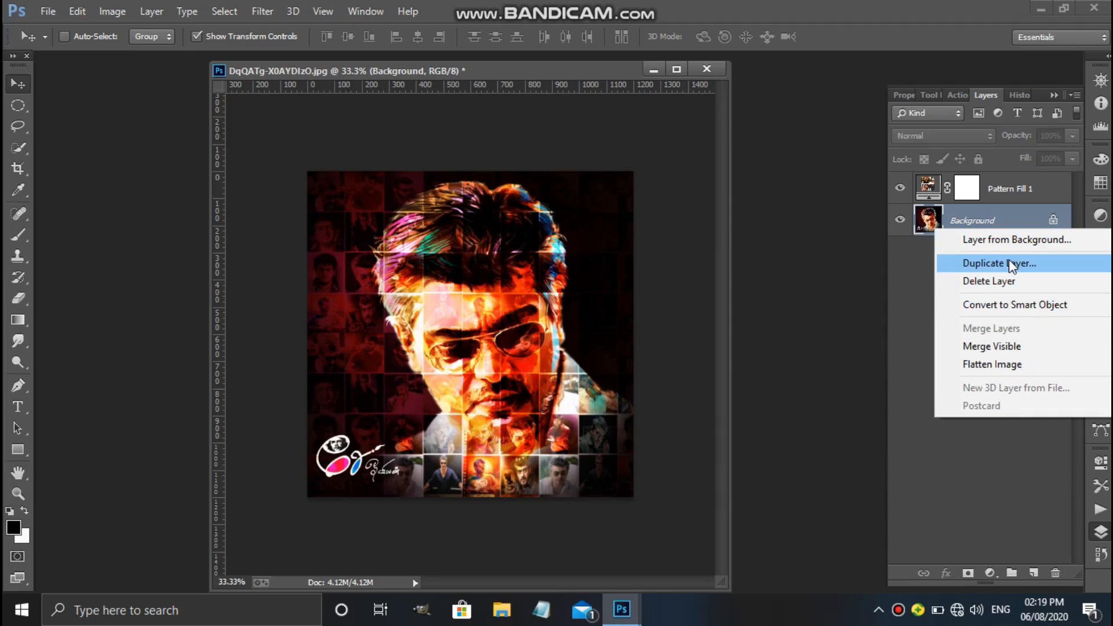
{"action": "left_click", "coordinate": [1019, 305]}
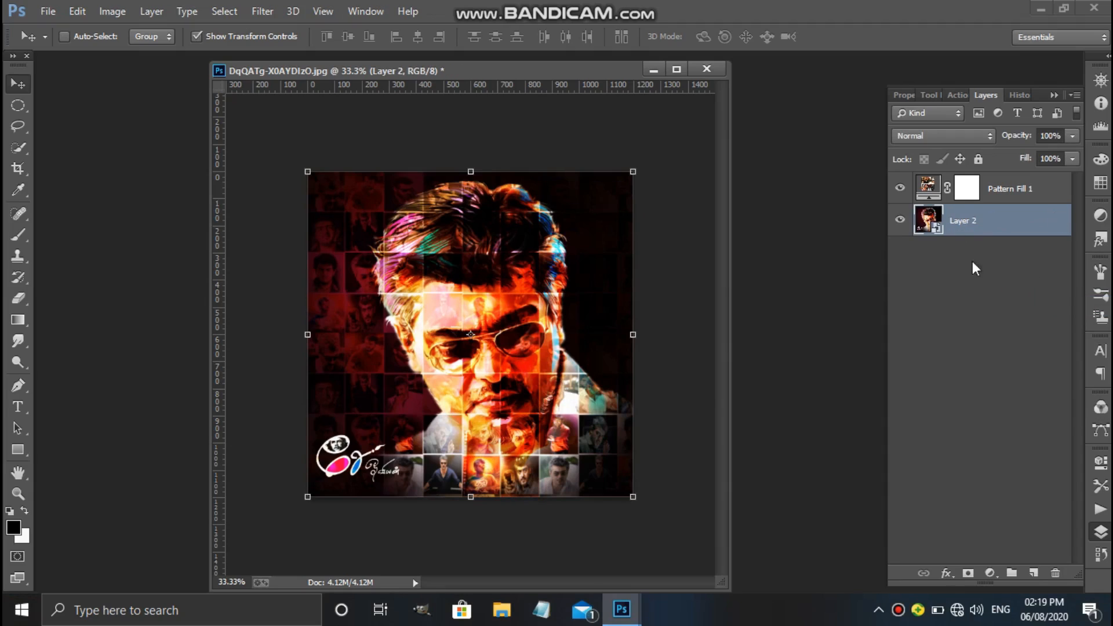
Step: Lower the fill of the portrait smart object layer to 82%
{"action": "left_click", "coordinate": [964, 221]}
{"action": "double_click", "coordinate": [964, 221]}
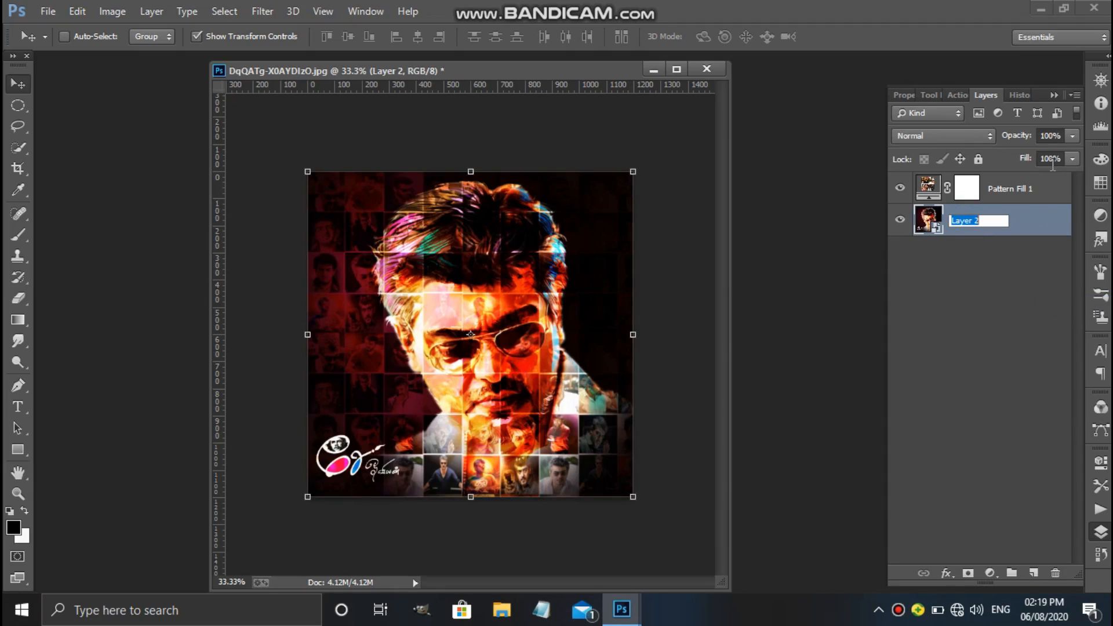
{"action": "left_click_drag", "start_coordinate": [1055, 165], "coordinate": [1043, 169]}
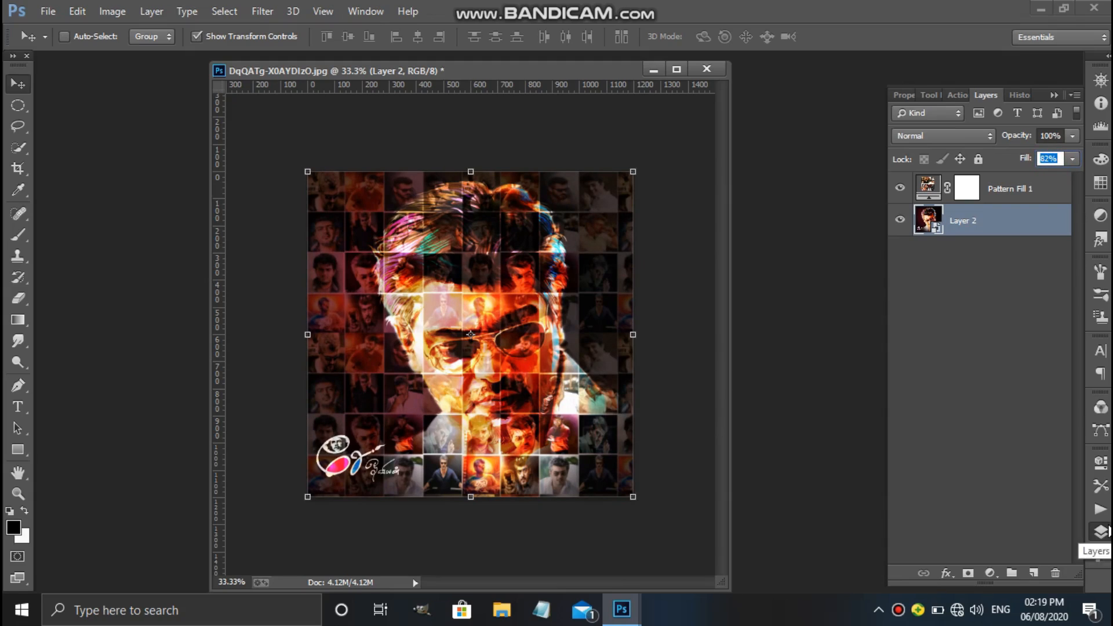
Step: Collapse the Layers panel and maximize the document window to view the finished mosaic portrait
{"action": "left_click", "coordinate": [1102, 531]}
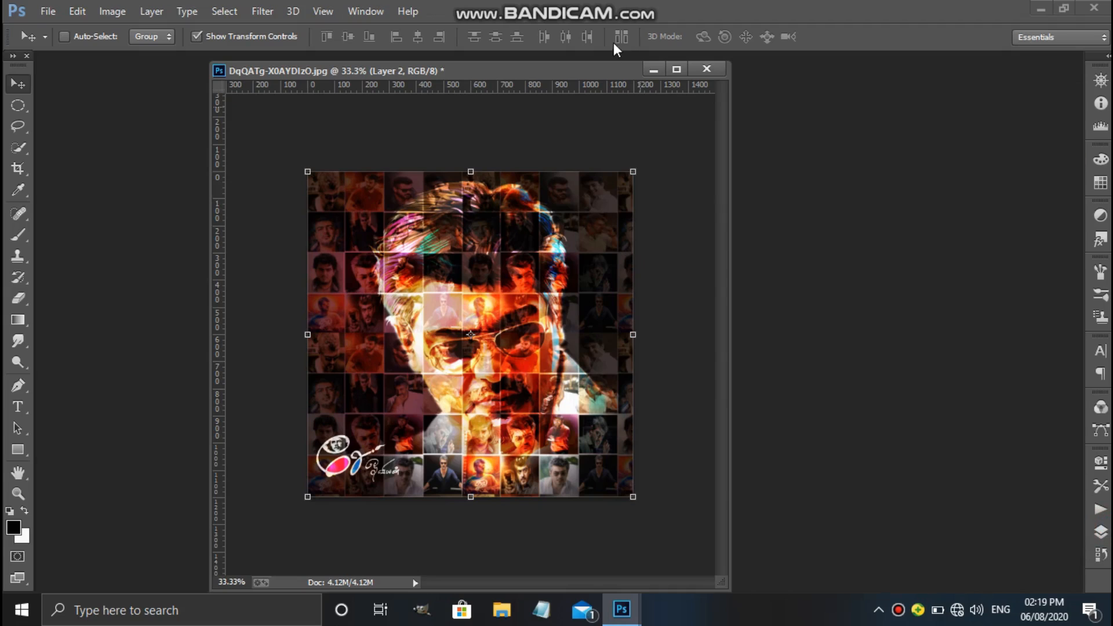
{"action": "left_click", "coordinate": [676, 69]}
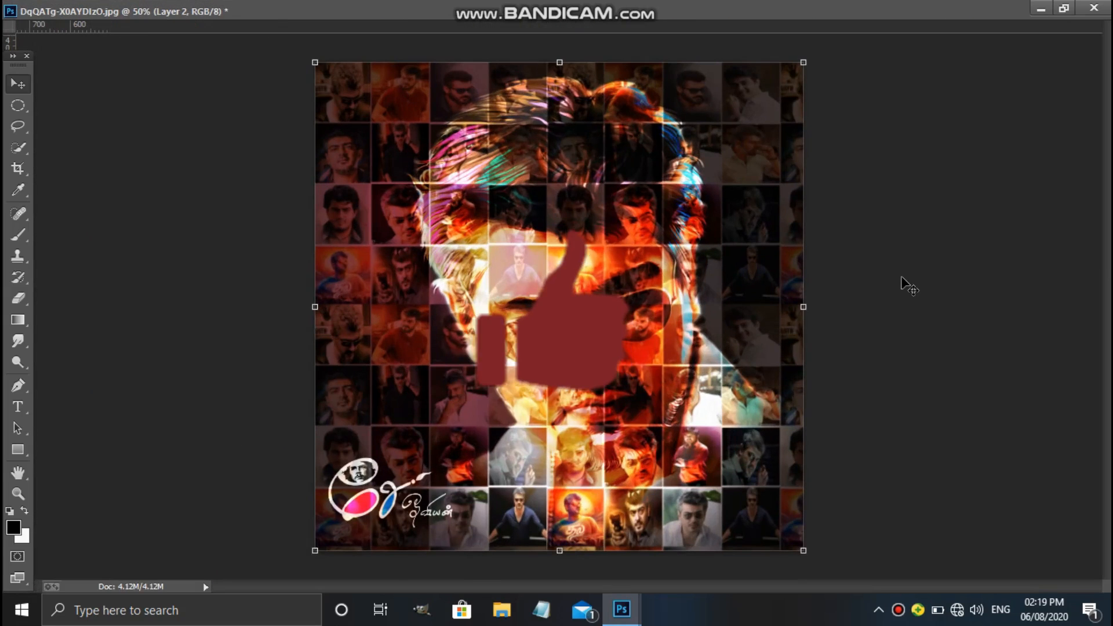